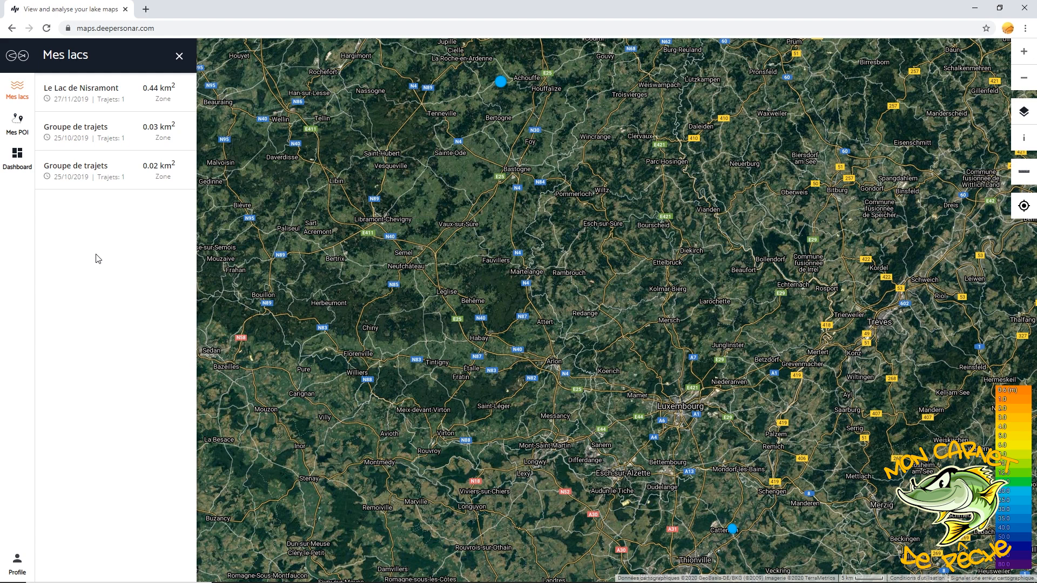
- Open the 0.03 km² trip group dated 25/10/2019 and examine its scanned depth zones over the ponds on the satellite map
left_click(88, 139)
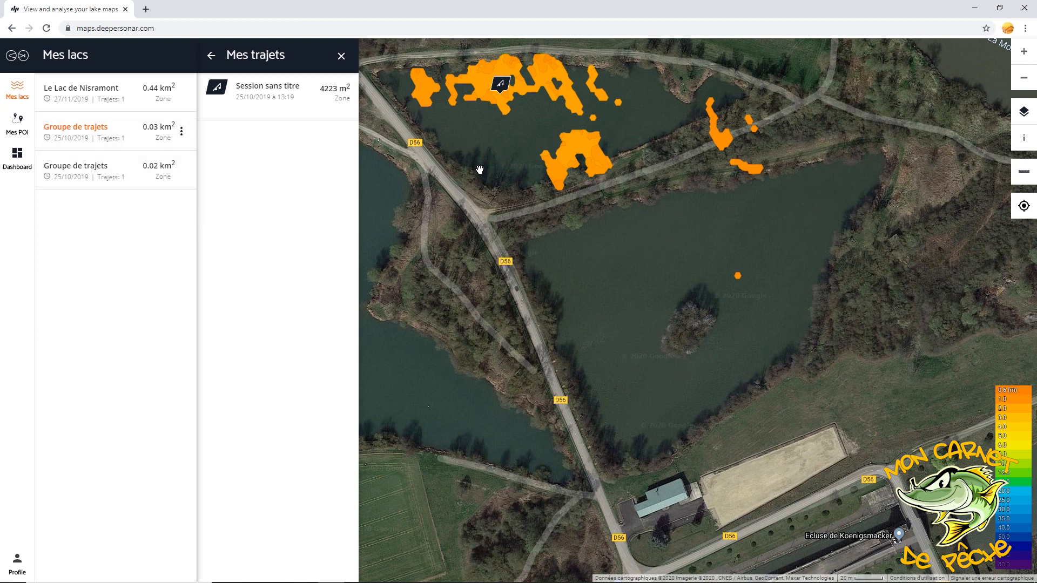
left_click_drag(482, 150, 542, 363)
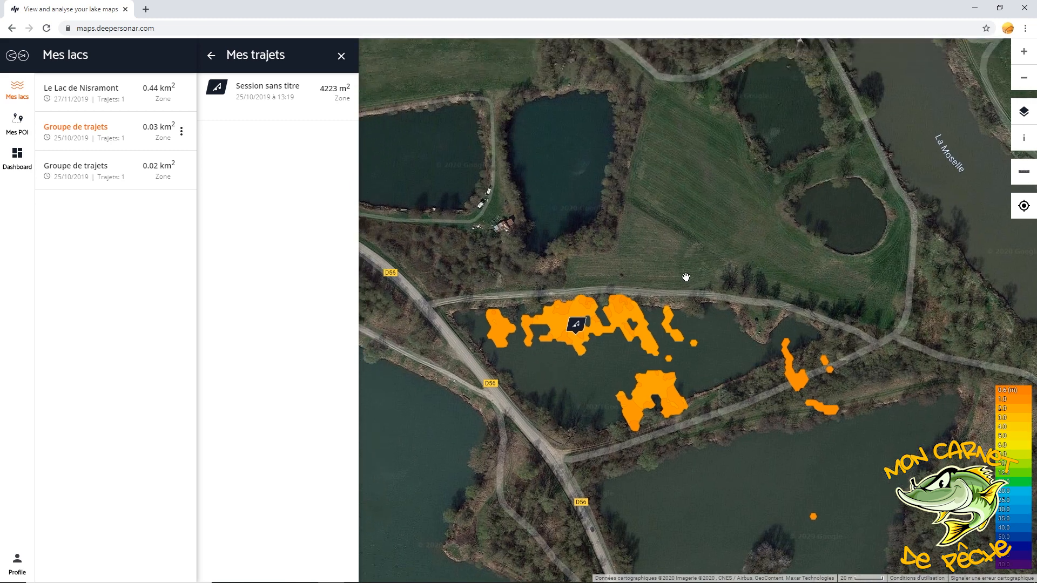
left_click_drag(686, 277, 692, 225)
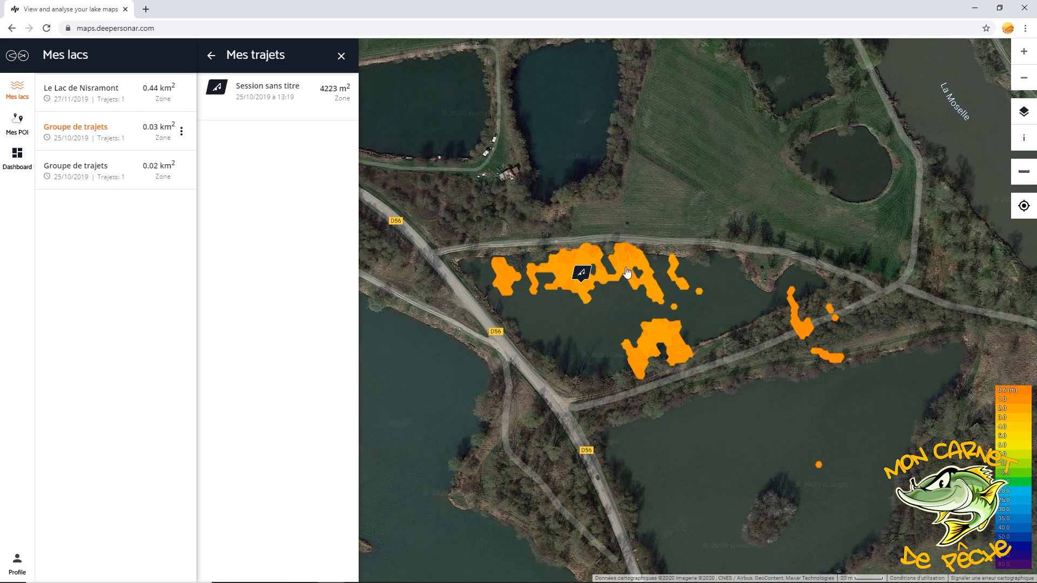
scroll(621, 278, "up", 2)
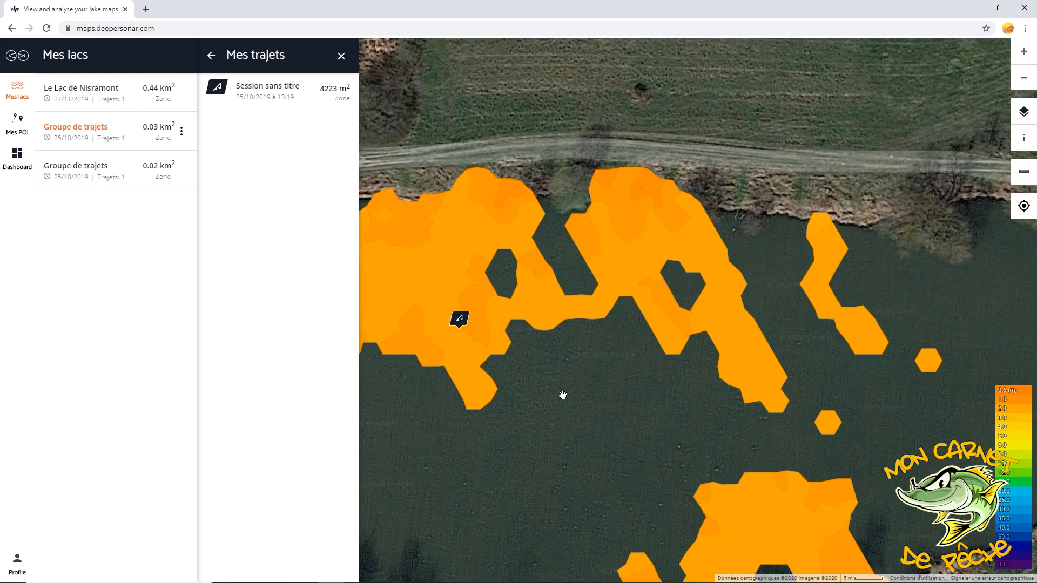
scroll(625, 395, "down", 1)
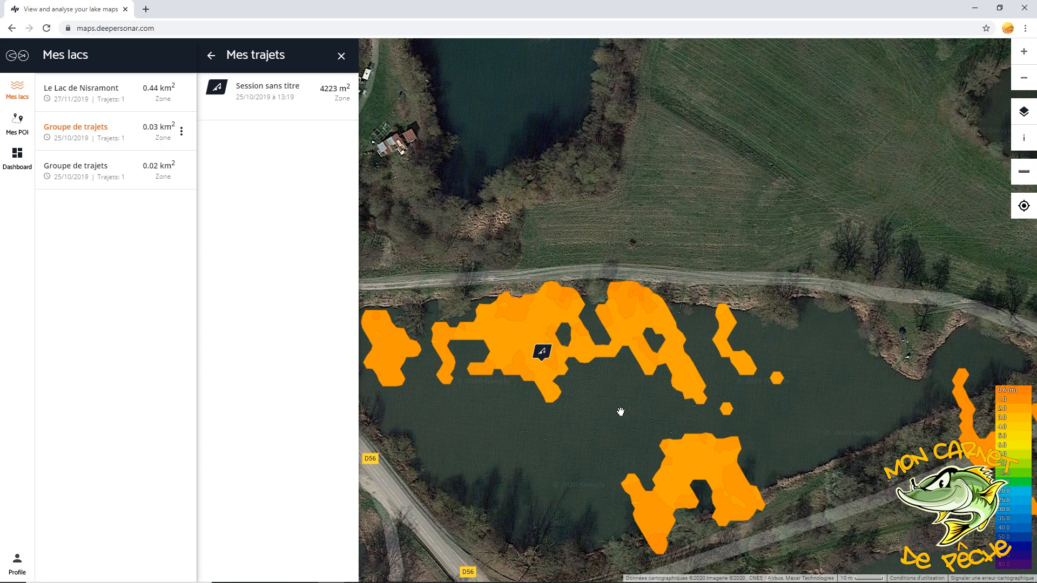
scroll(620, 411, "down", 2)
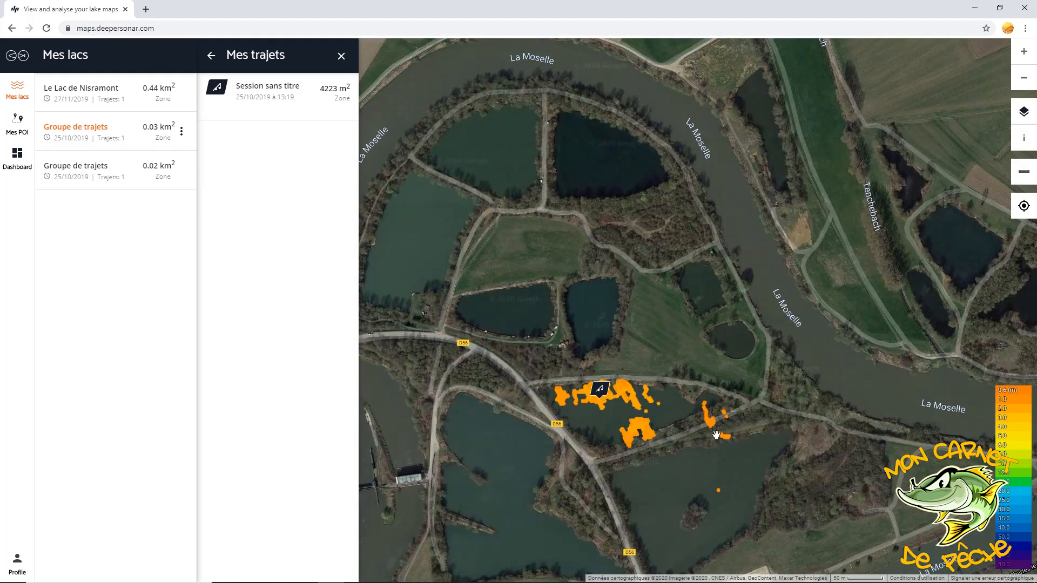
scroll(716, 435, "up", 1)
scroll(716, 434, "up", 1)
left_click_drag(778, 423, 750, 382)
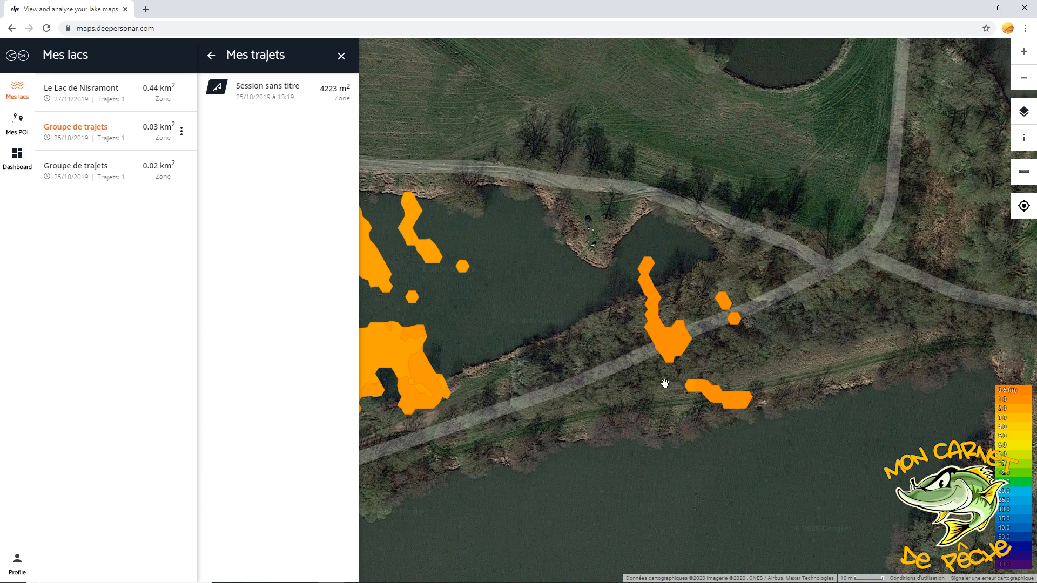
scroll(611, 412, "down", 2)
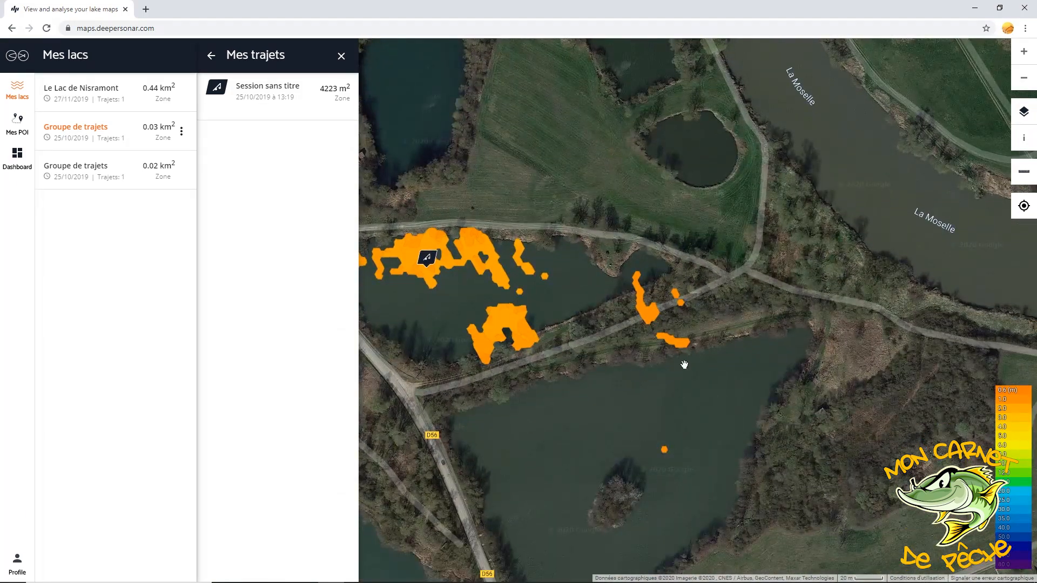
left_click_drag(563, 306, 611, 341)
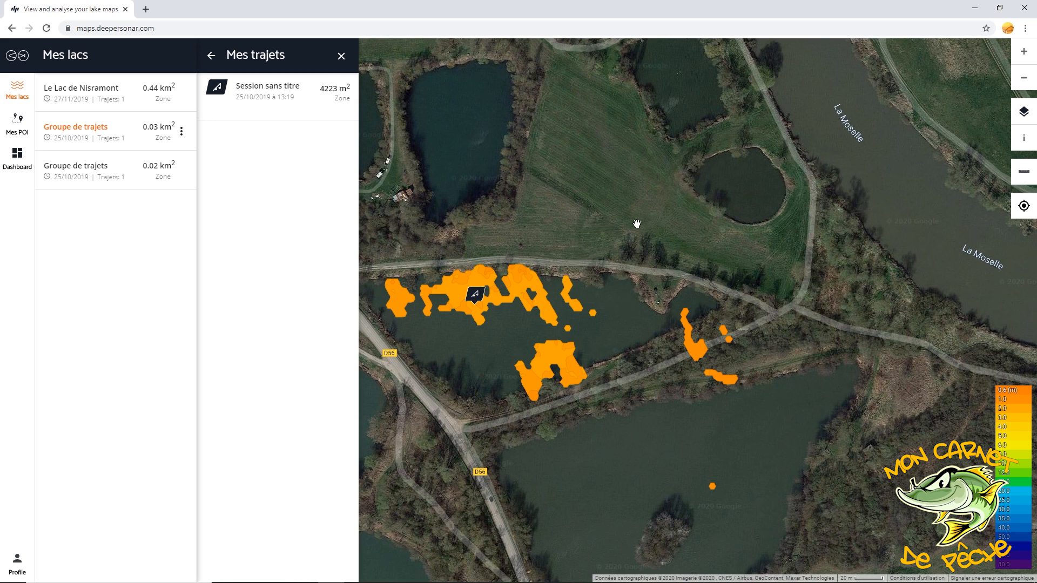
left_click_drag(551, 247, 602, 243)
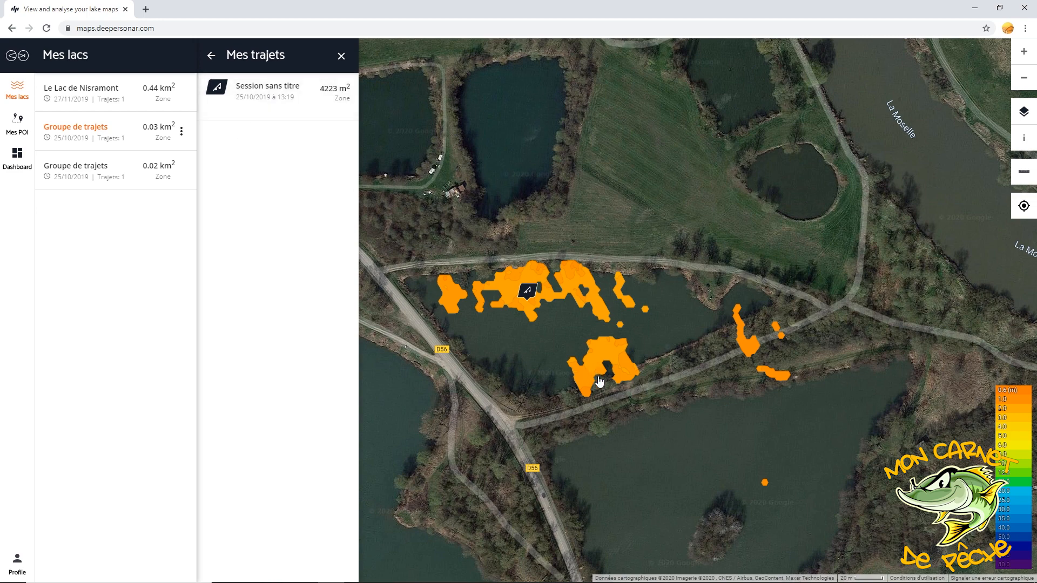
- Open the untitled session of 25/10/2019 and download its bathymetry data as a CSV file
left_click(270, 108)
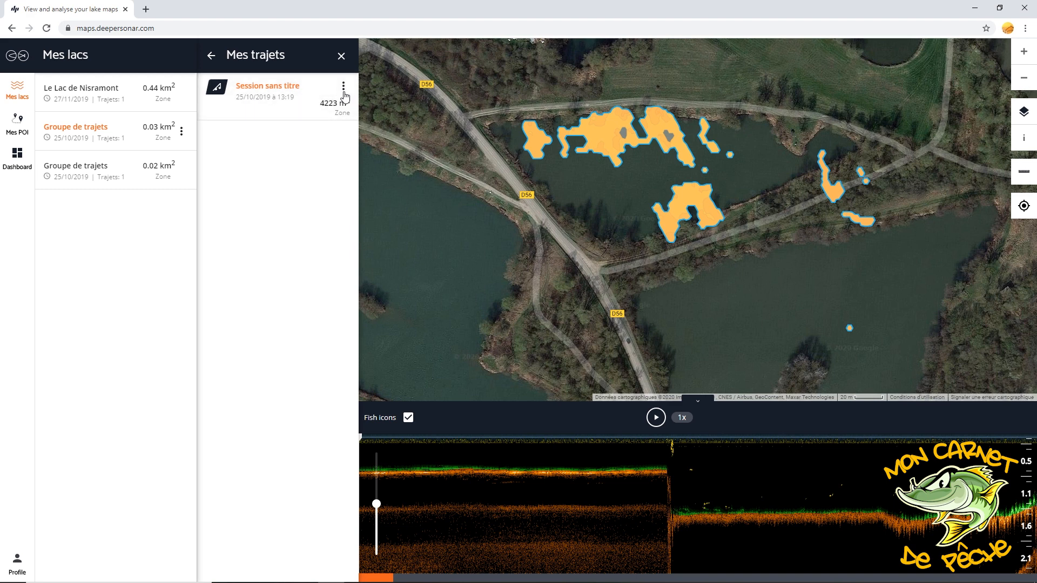
left_click(344, 89)
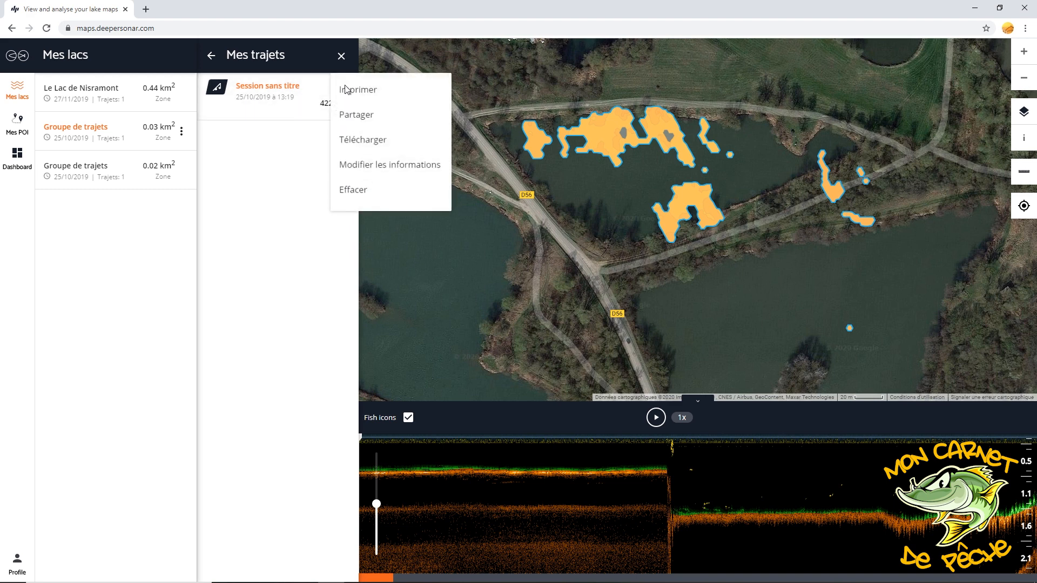
left_click(371, 143)
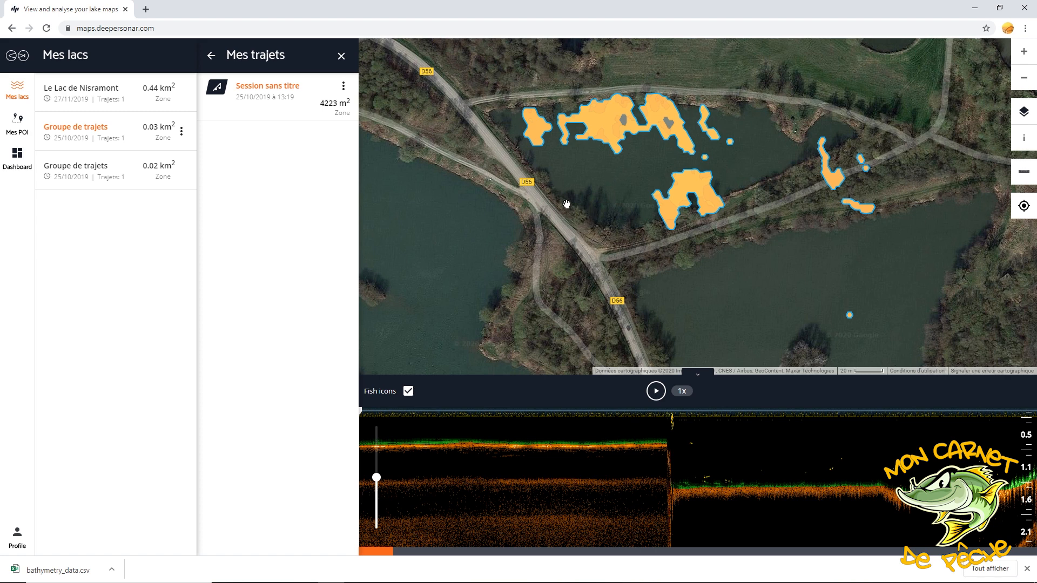
left_click(536, 491)
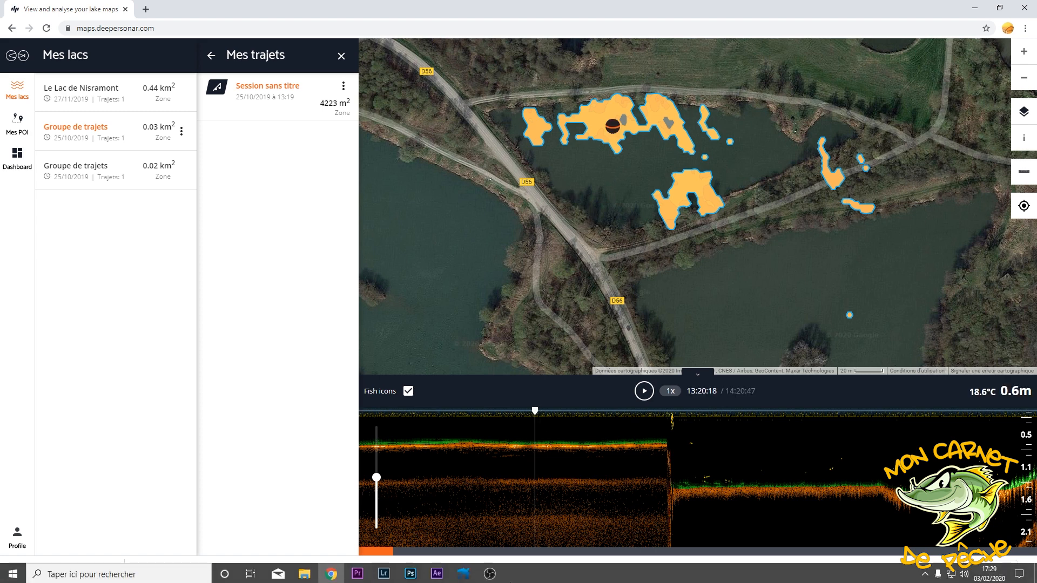
- Switch to ReefMaster and create a new workspace named Sentzich, located in the Sentzich folder on the desktop
left_click(463, 572)
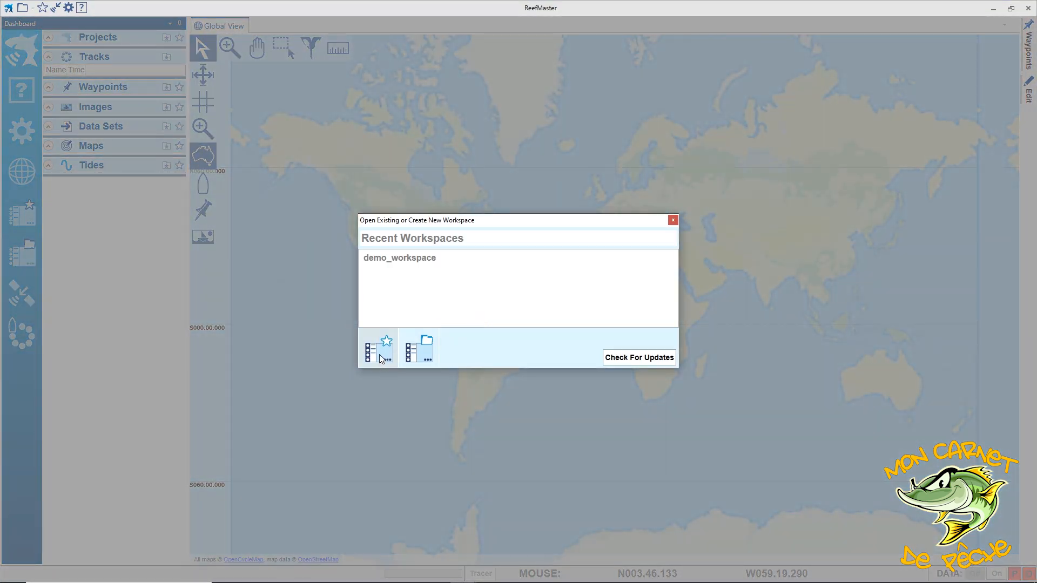
left_click(382, 360)
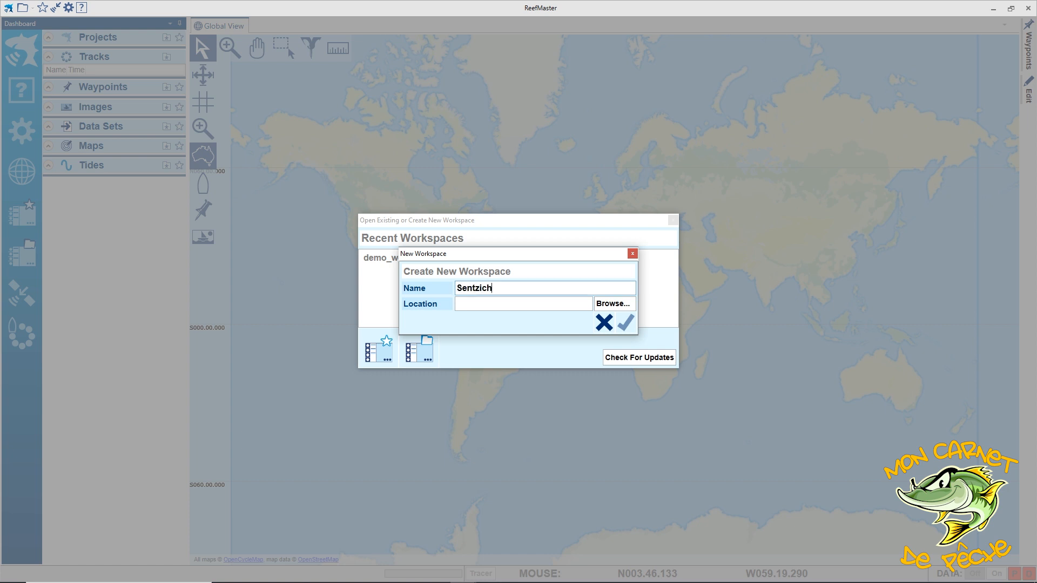
left_click(616, 304)
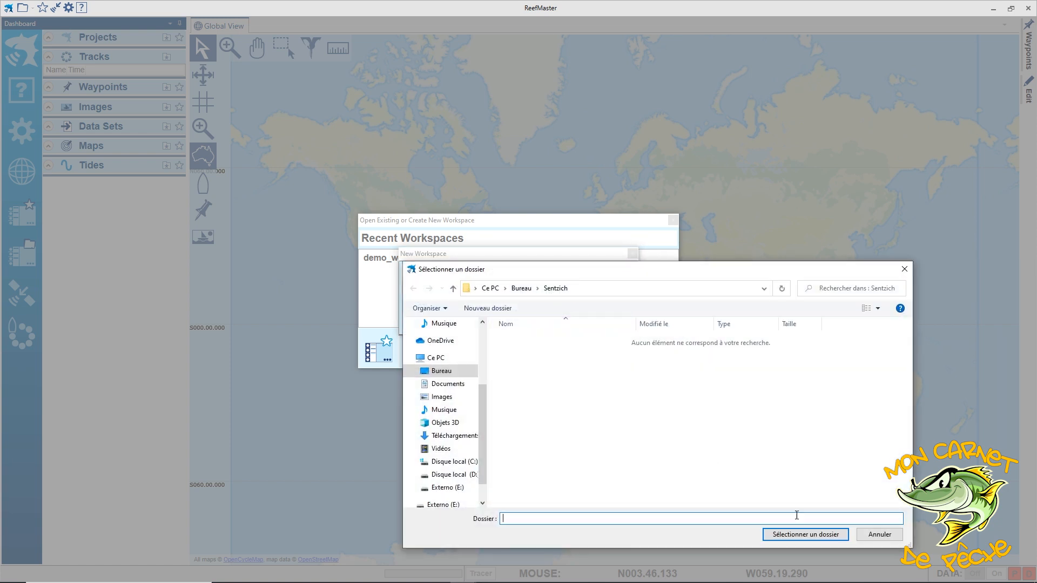
left_click(805, 534)
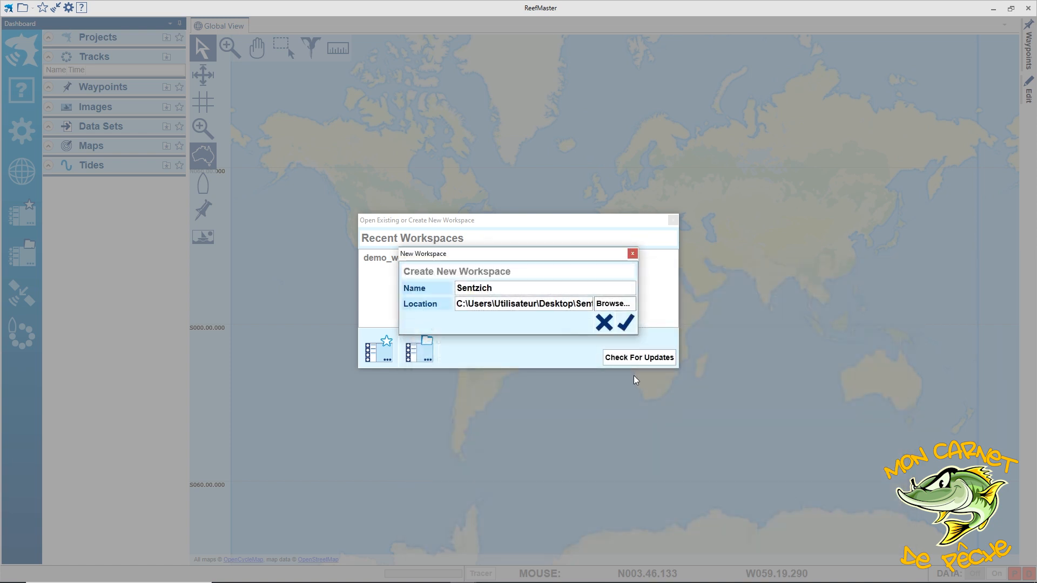
left_click(625, 323)
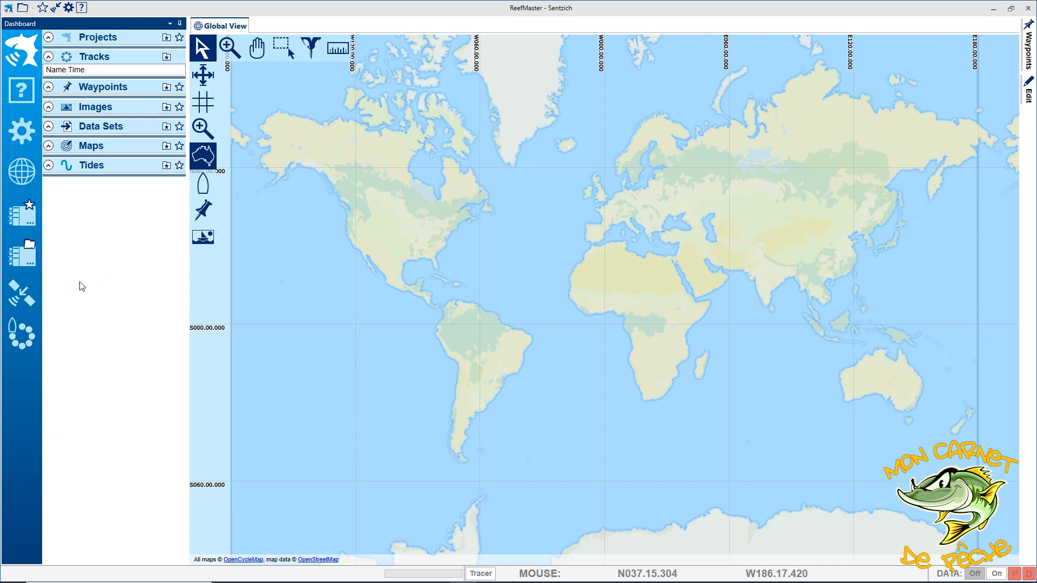
- Import the bathymetry_data CSV file from the Sentzich folder as a track, accepting the preset CSV and GPS asset import options
left_click(22, 298)
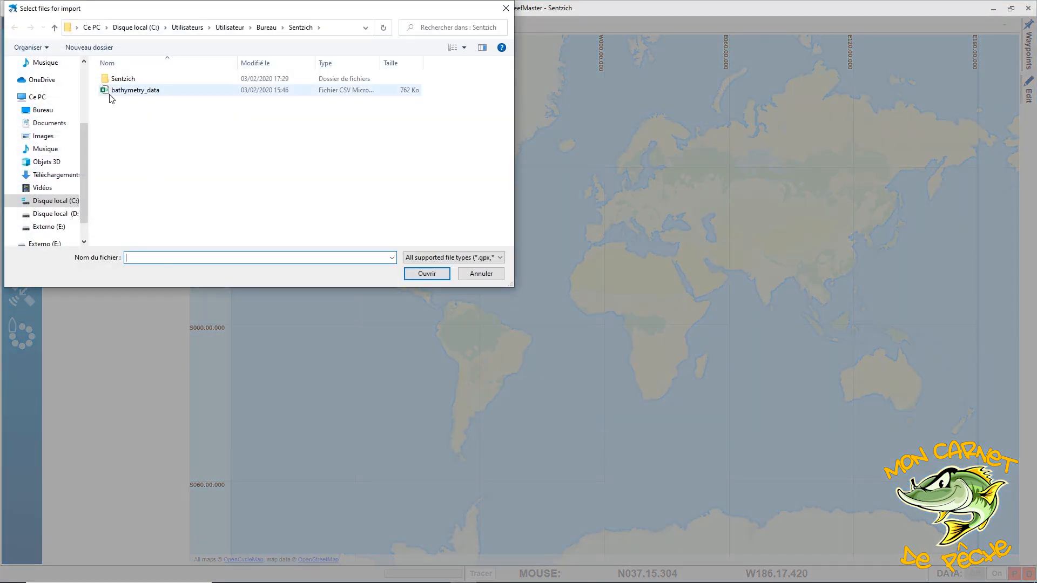
double_click(139, 92)
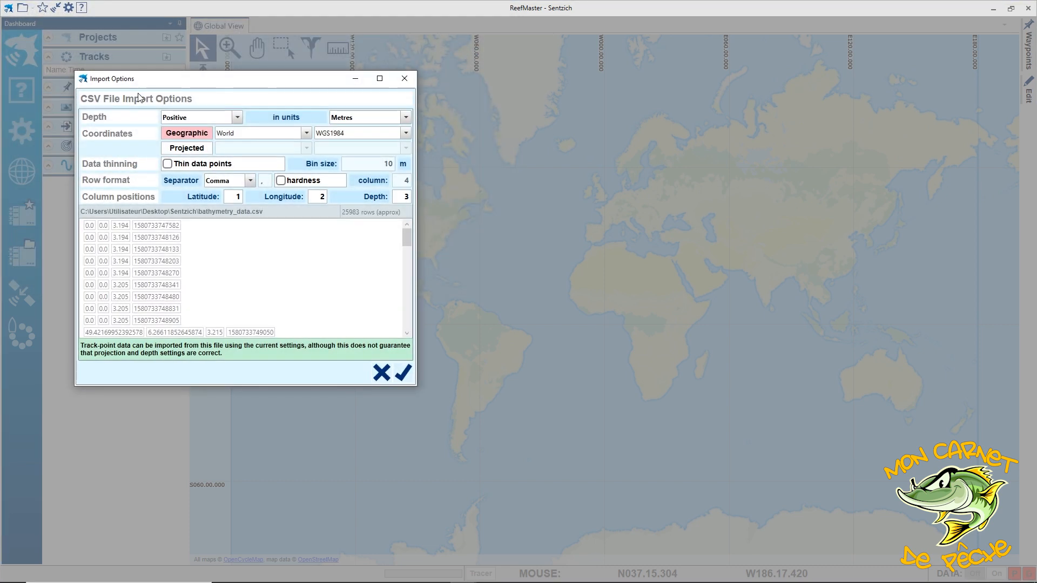
mouse_move(408, 236)
left_mouse_down()
mouse_move(407, 319)
mouse_move(401, 232)
left_mouse_up()
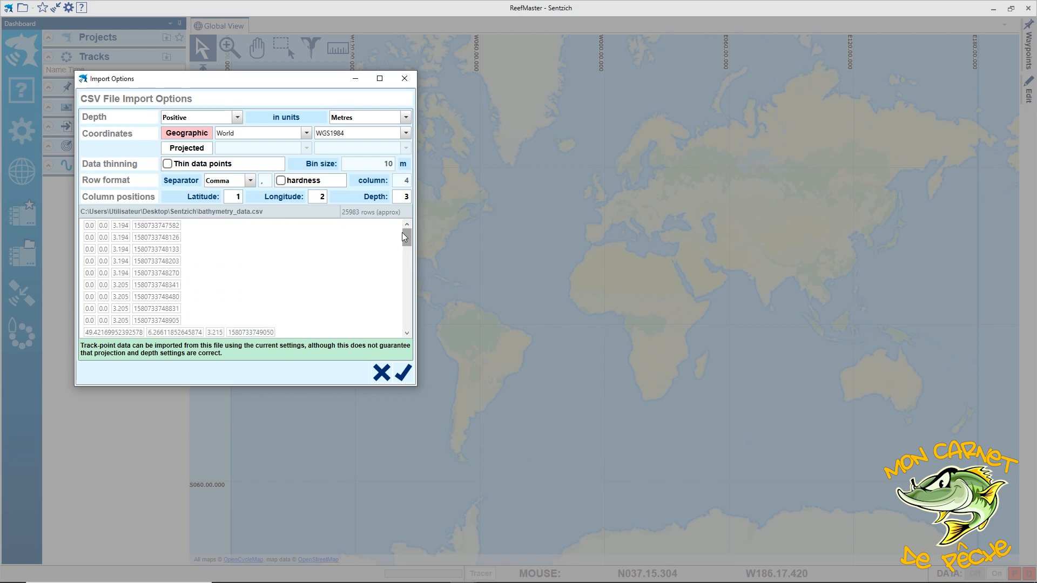
left_click(408, 378)
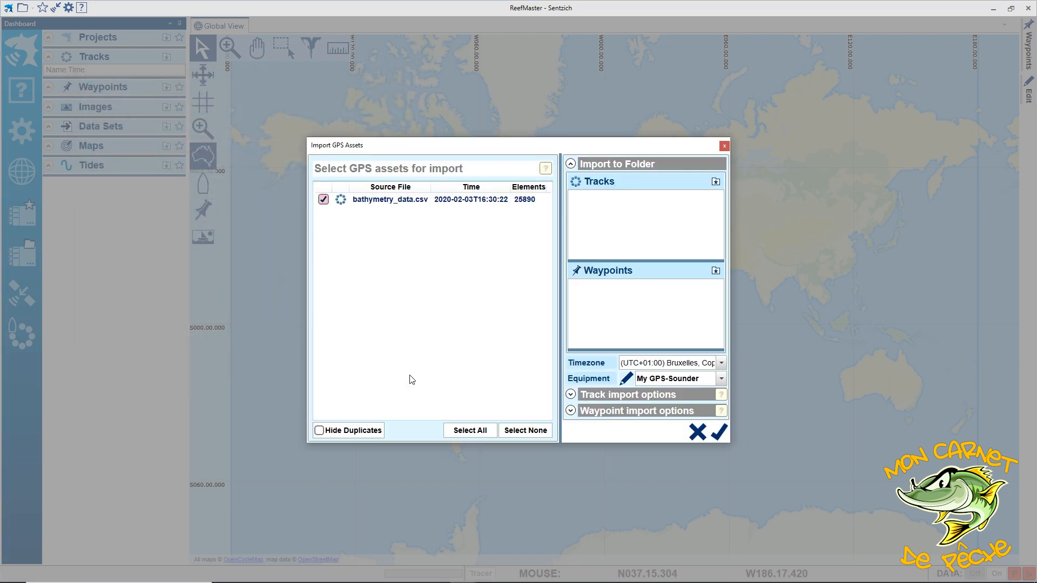
left_click(721, 433)
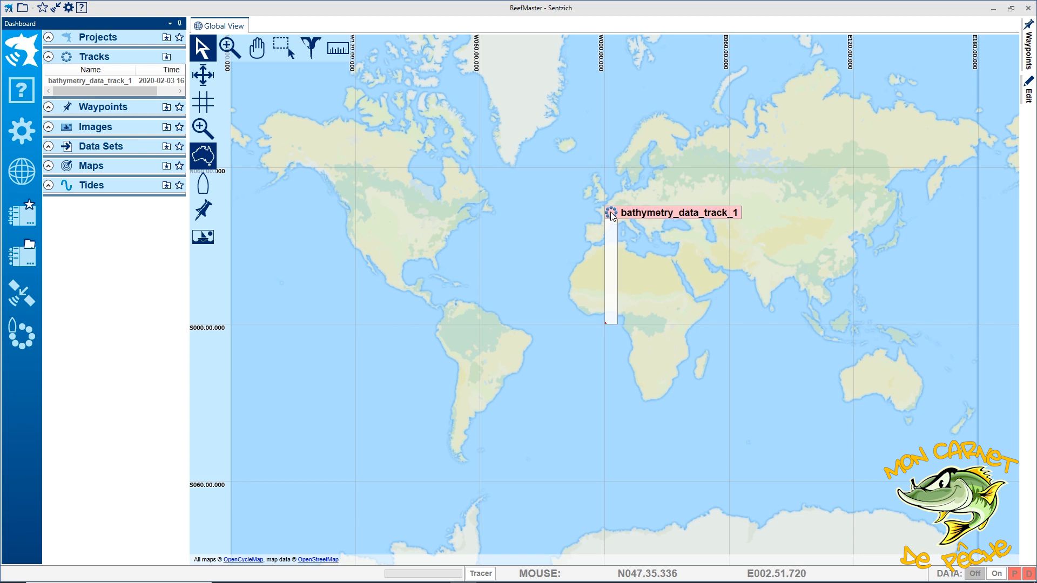
- Region-select the imported bathymetry track's marker in northern France and create a new project named Sentzich from it
left_click(257, 48)
scroll(600, 219, "up", 3)
scroll(567, 214, "up", 1)
left_click_drag(540, 149, 522, 196)
scroll(567, 199, "up", 1)
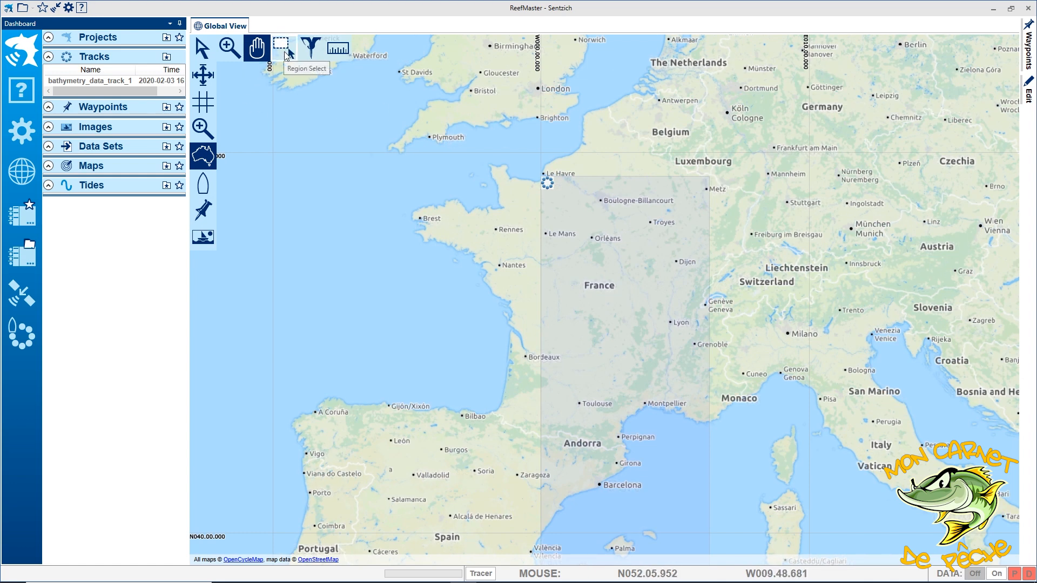
left_click(286, 53)
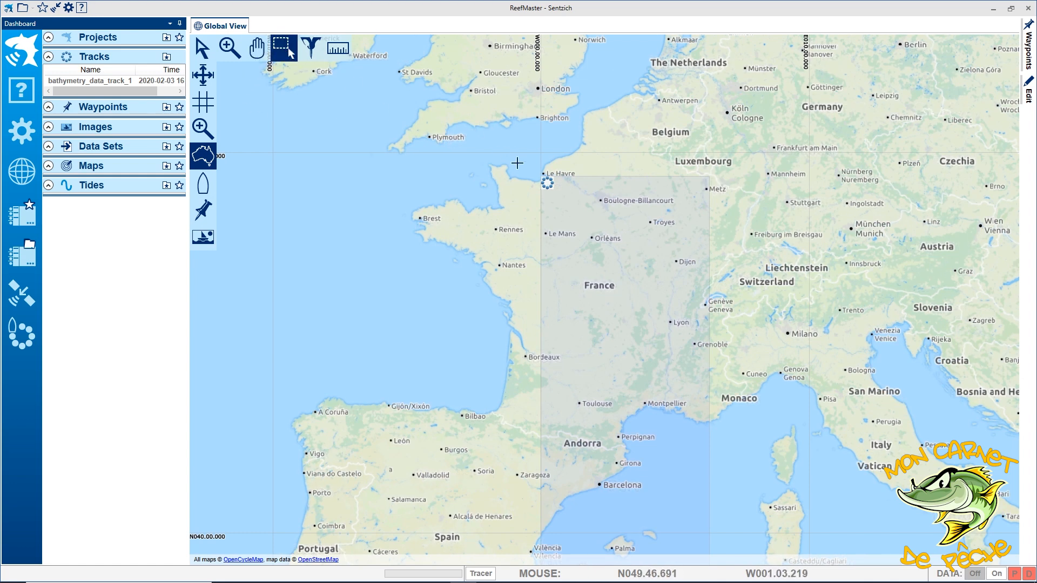
left_click_drag(533, 171, 570, 205)
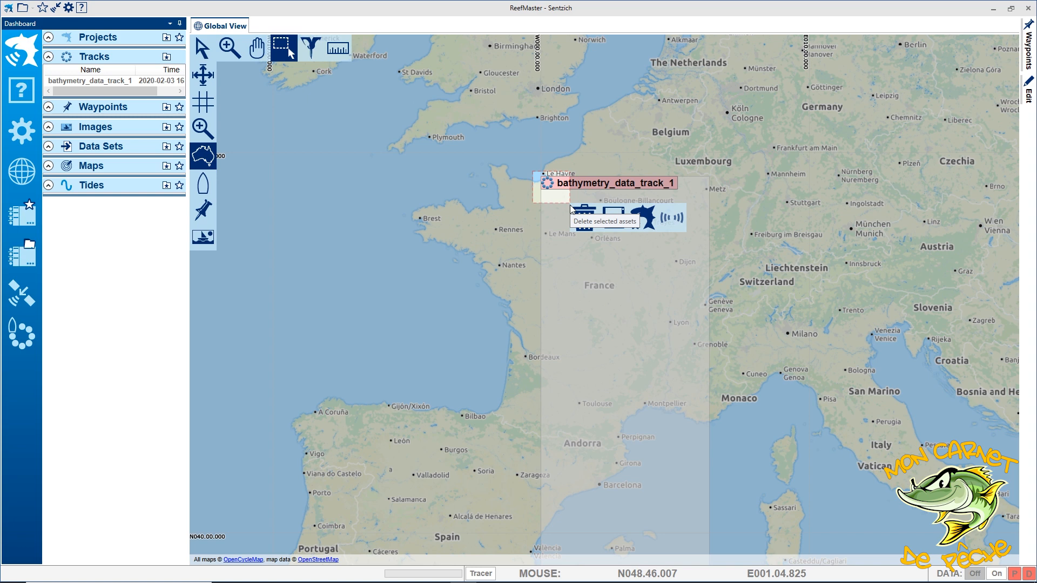
left_click(643, 219)
left_click(661, 257)
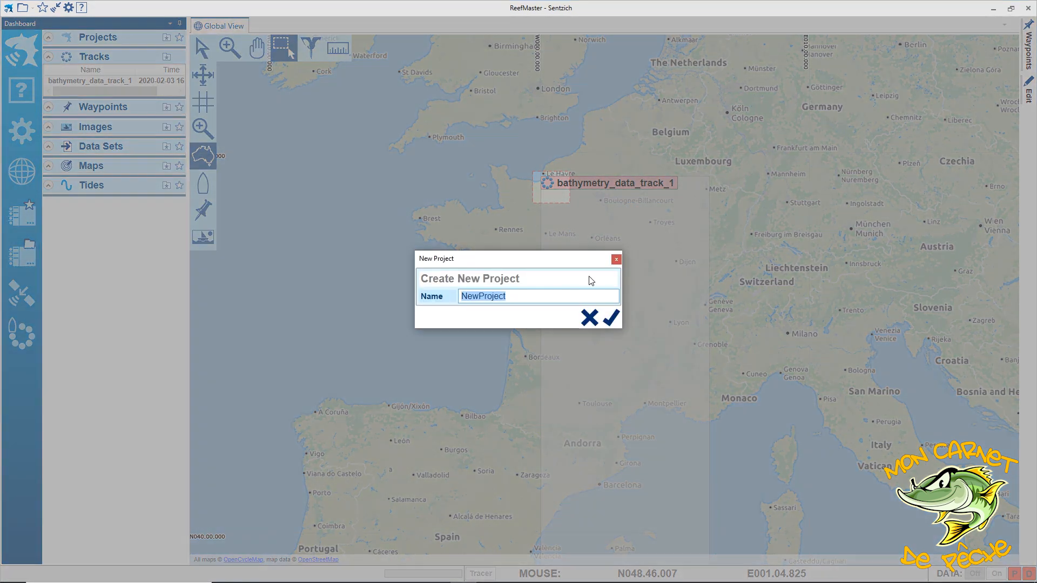
type("Sentzich")
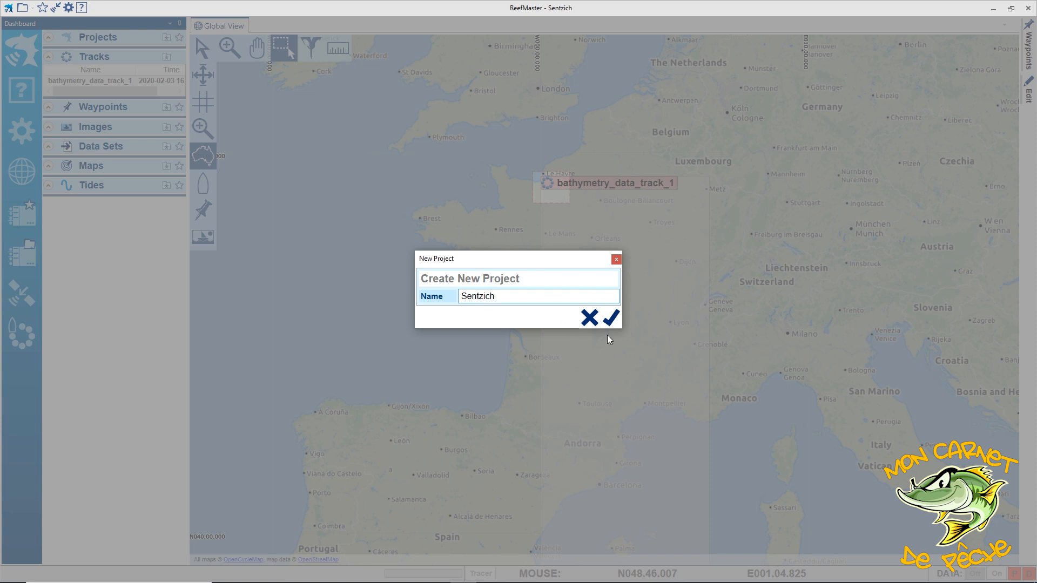
left_click(609, 320)
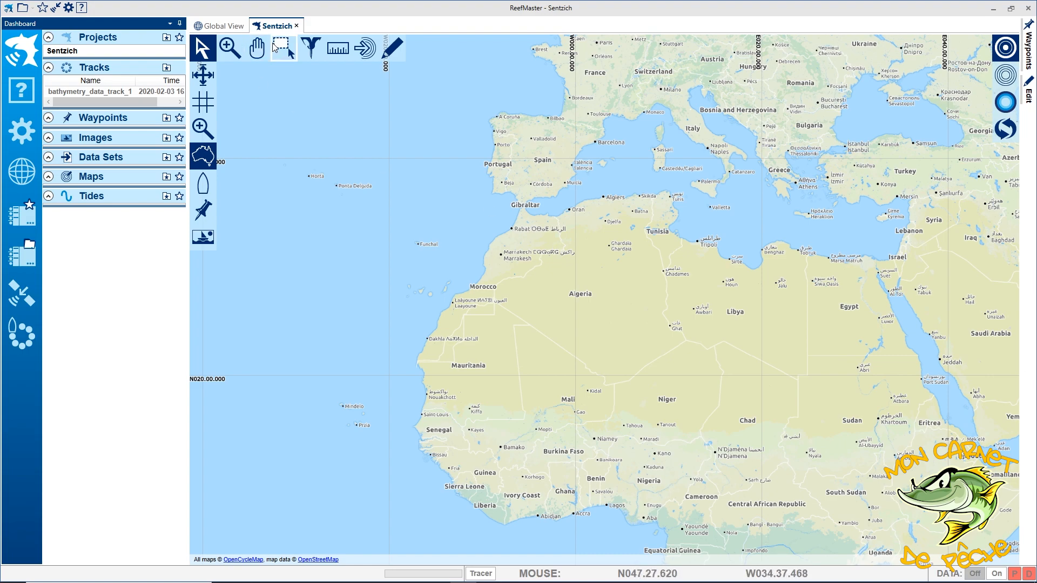
- Locate the Sentzich project's sounding points between Luxembourg and Metz and examine their distribution over the pond
left_click(257, 47)
scroll(548, 271, "up", 3)
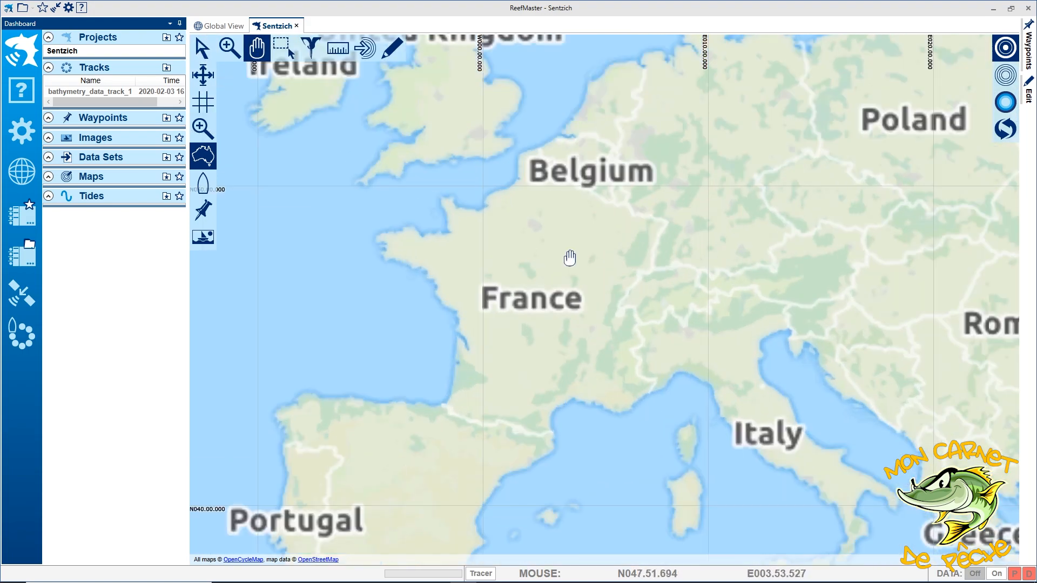
scroll(608, 195, "up", 3)
left_click_drag(624, 178, 565, 225)
scroll(588, 236, "up", 2)
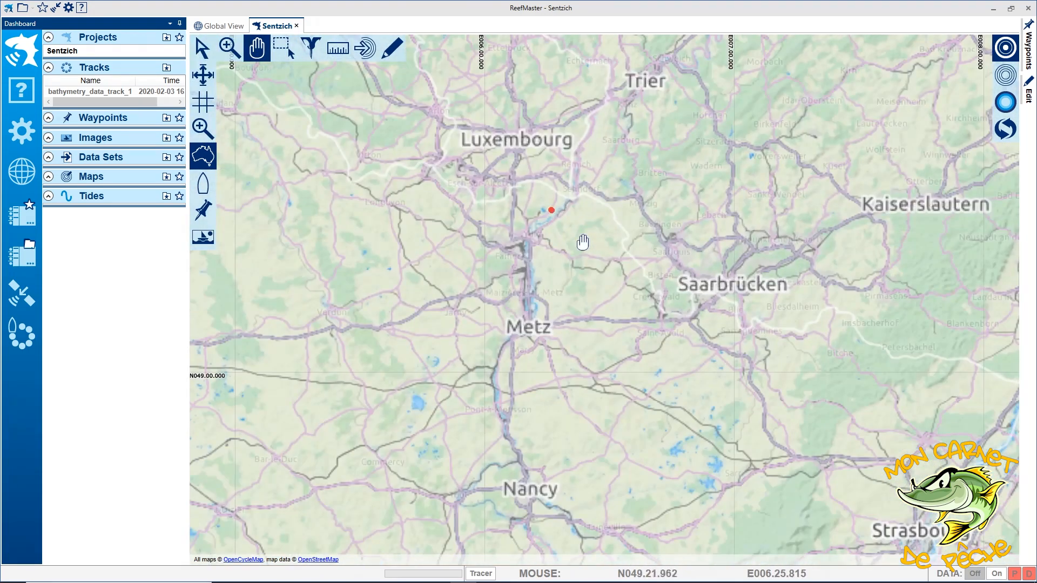
scroll(589, 235, "up", 4)
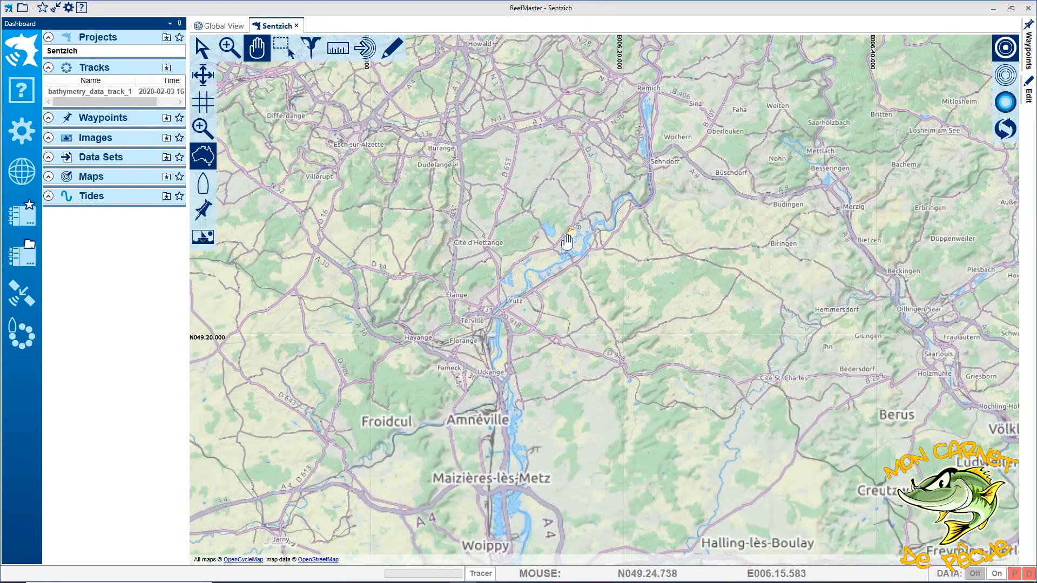
scroll(567, 241, "up", 9)
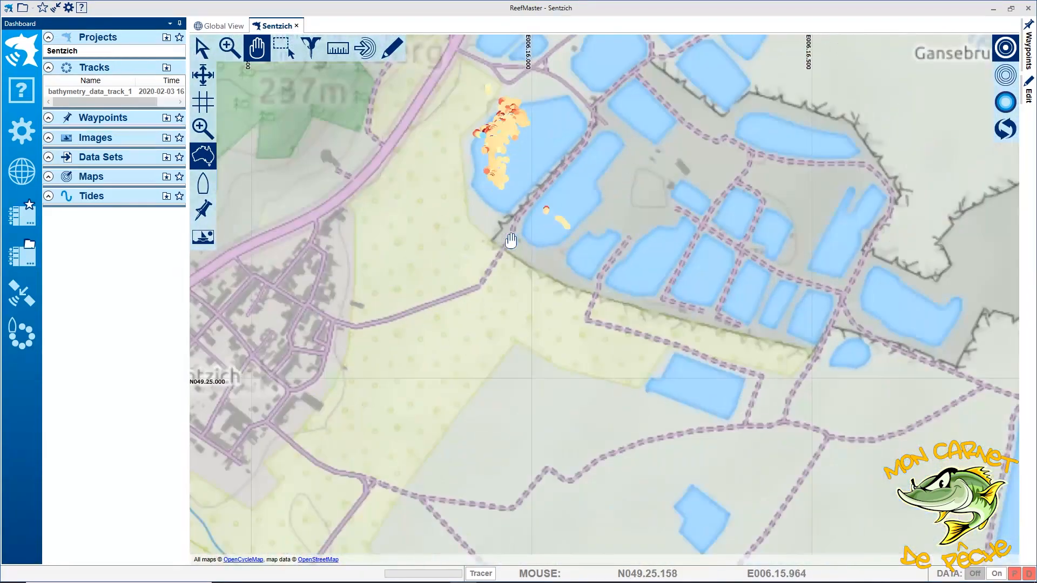
scroll(503, 233, "up", 3)
left_click_drag(429, 147, 414, 285)
scroll(501, 208, "up", 4)
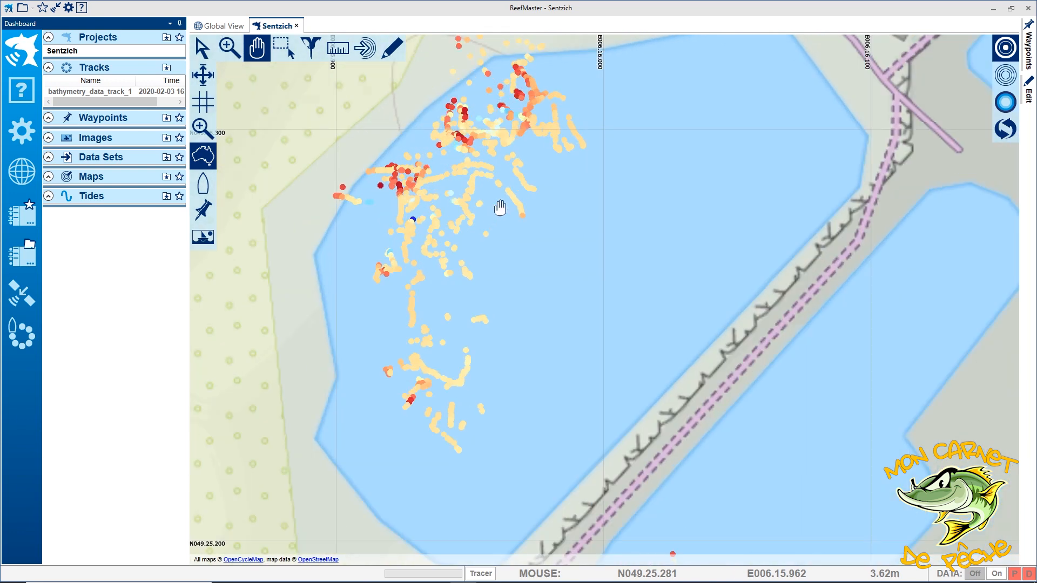
- Examine the sounding points over the pond and the stray points on land to its northwest
scroll(499, 212, "up", 2)
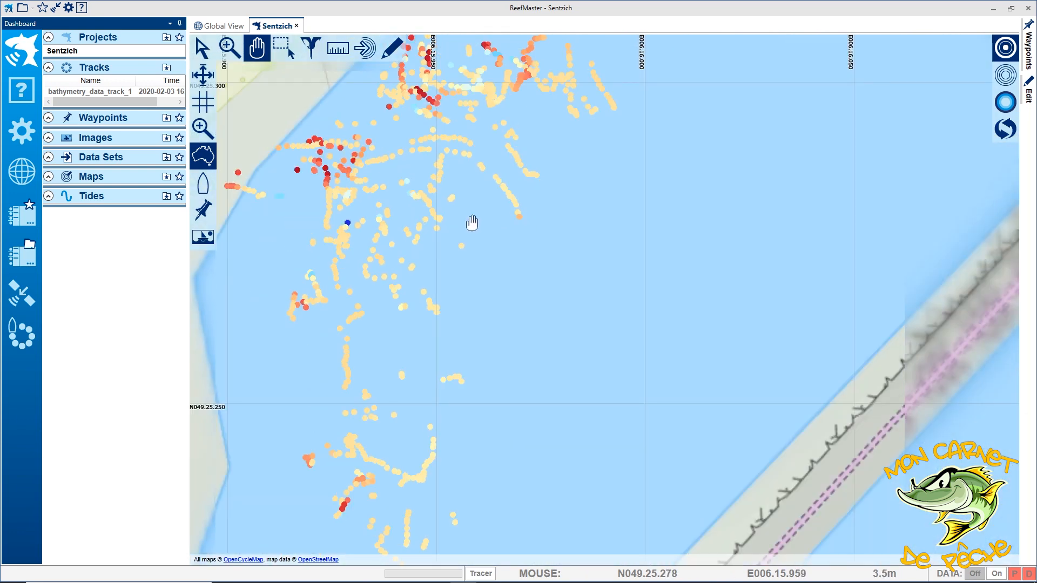
scroll(469, 177, "up", 4)
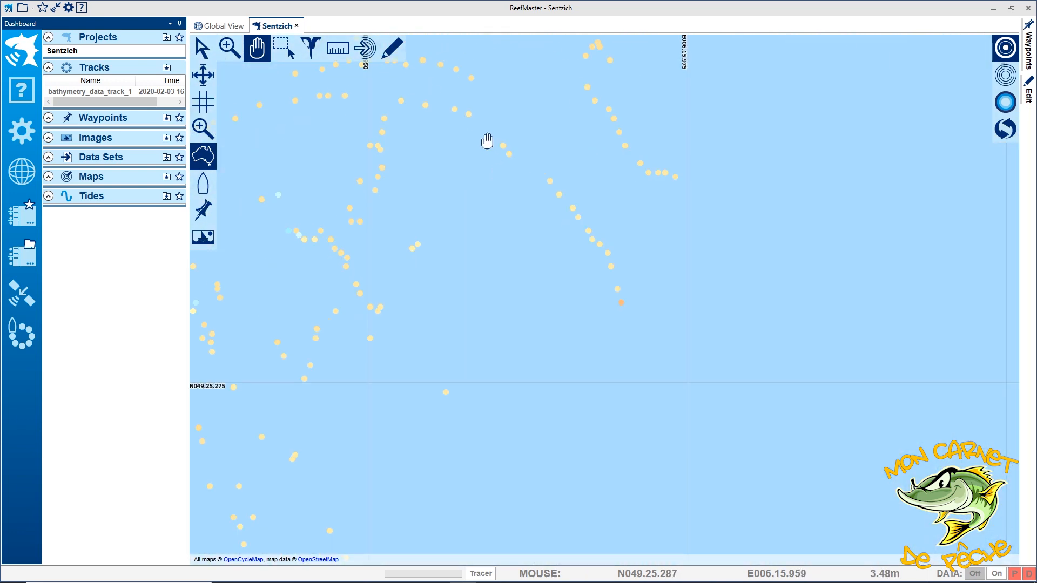
scroll(486, 200, "down", 3)
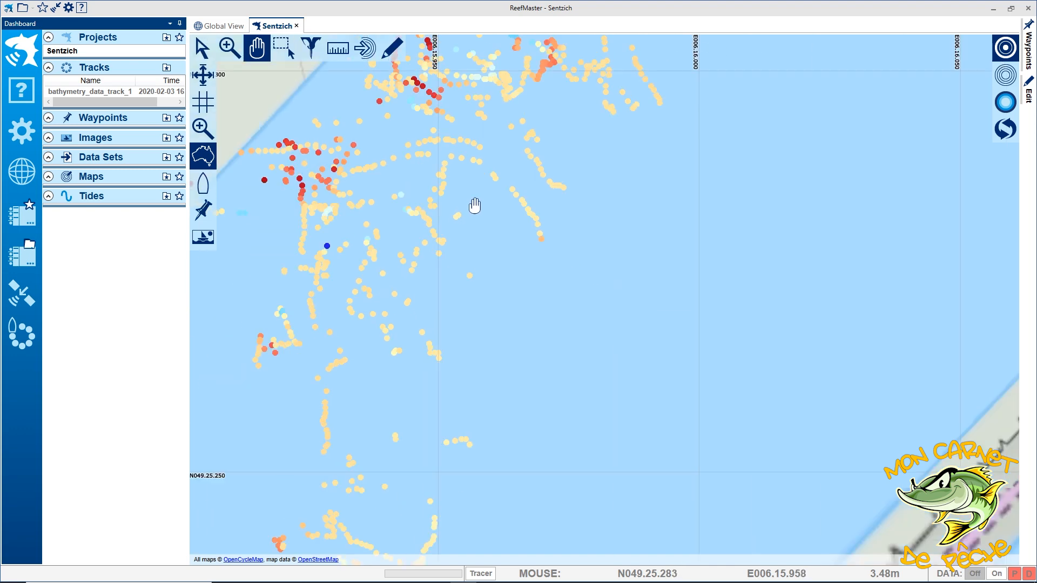
scroll(497, 229, "down", 3)
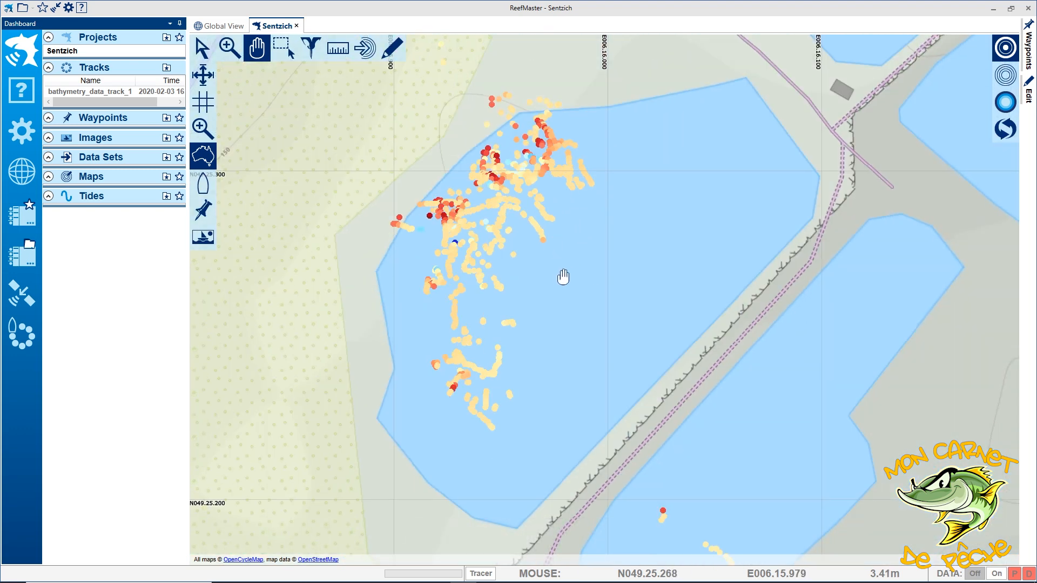
left_click_drag(659, 185, 691, 219)
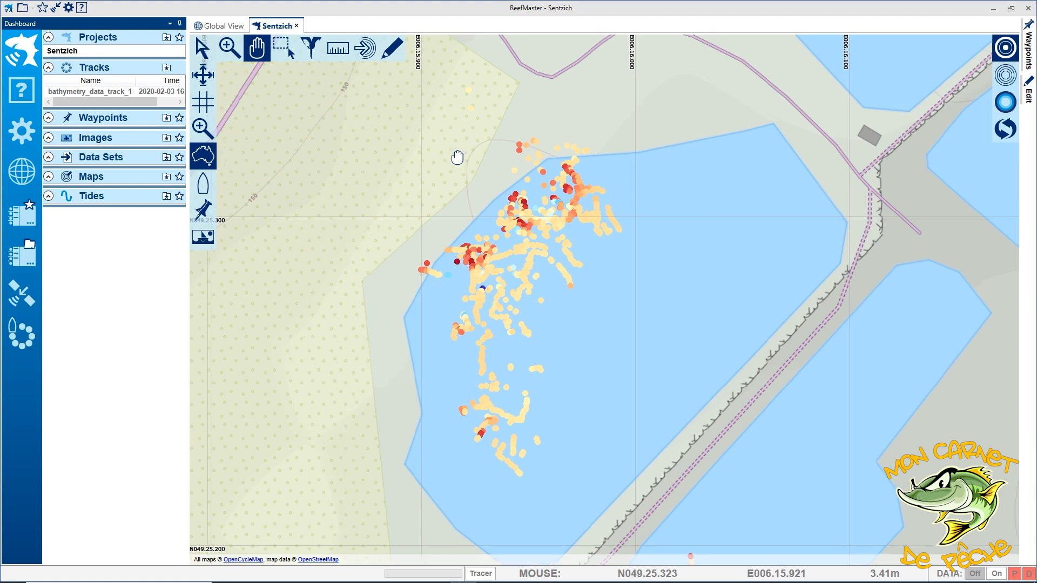
scroll(464, 143, "up", 5)
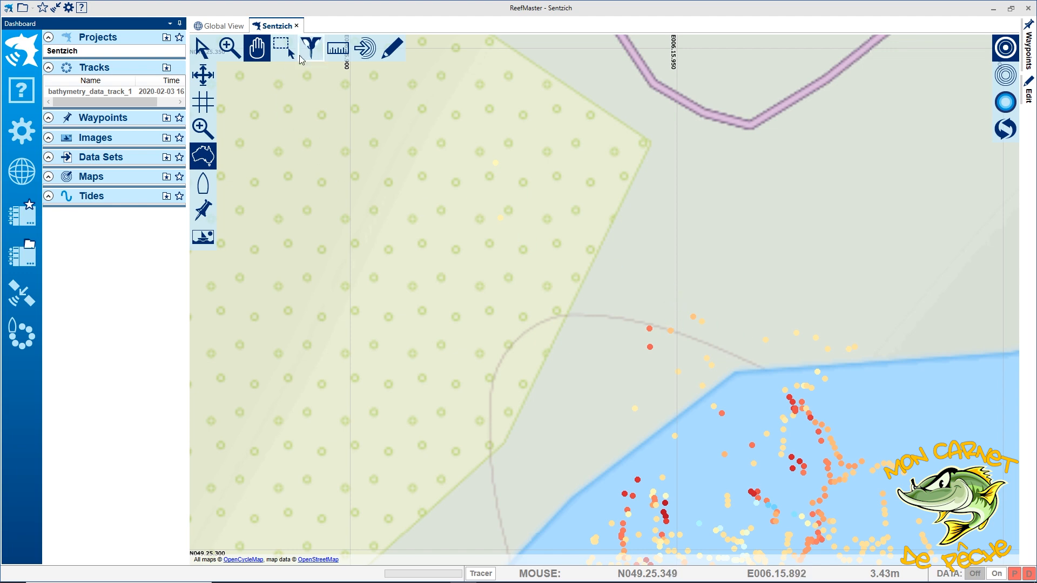
scroll(440, 260, "down", 2)
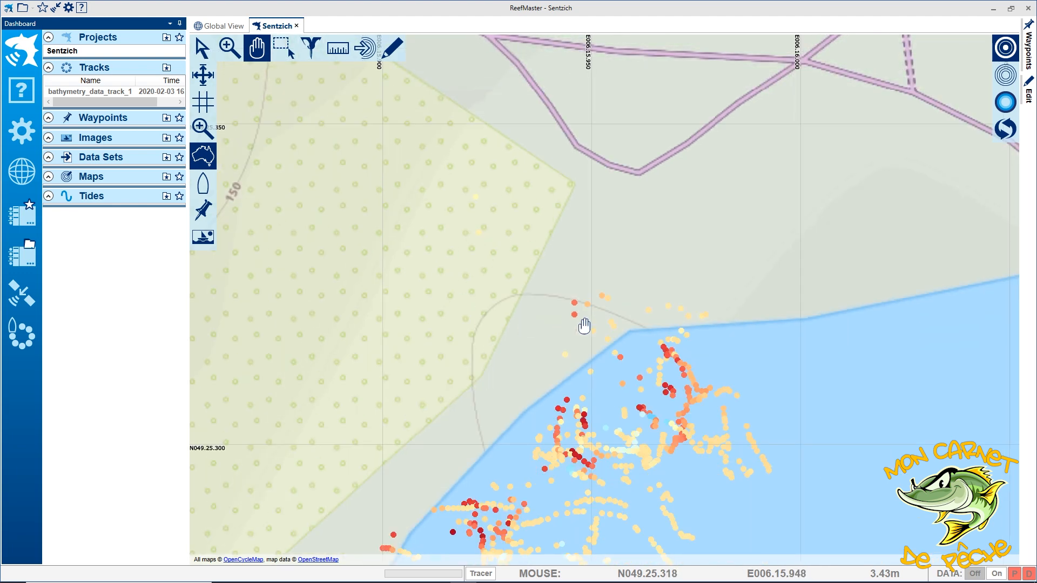
scroll(479, 319, "down", 1)
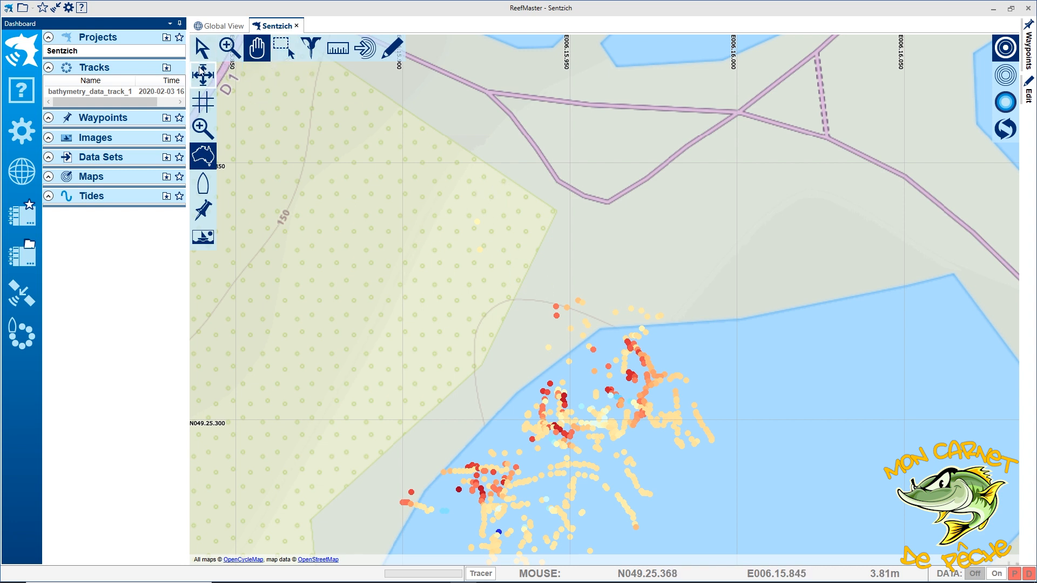
- Region-select and delete the stray track points lying on land northwest and north of the pond, in three passes
left_click(214, 51)
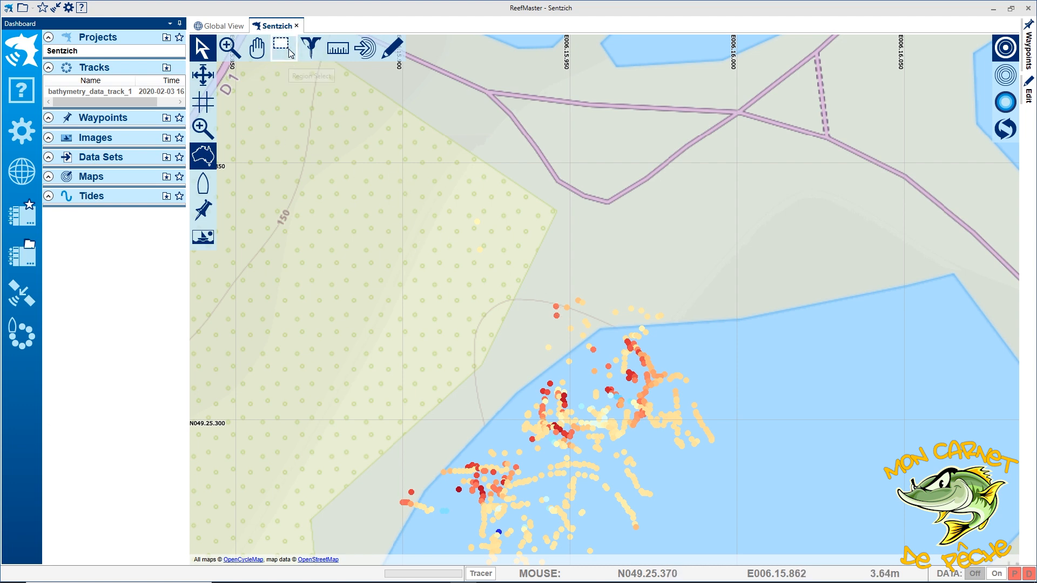
left_click(287, 53)
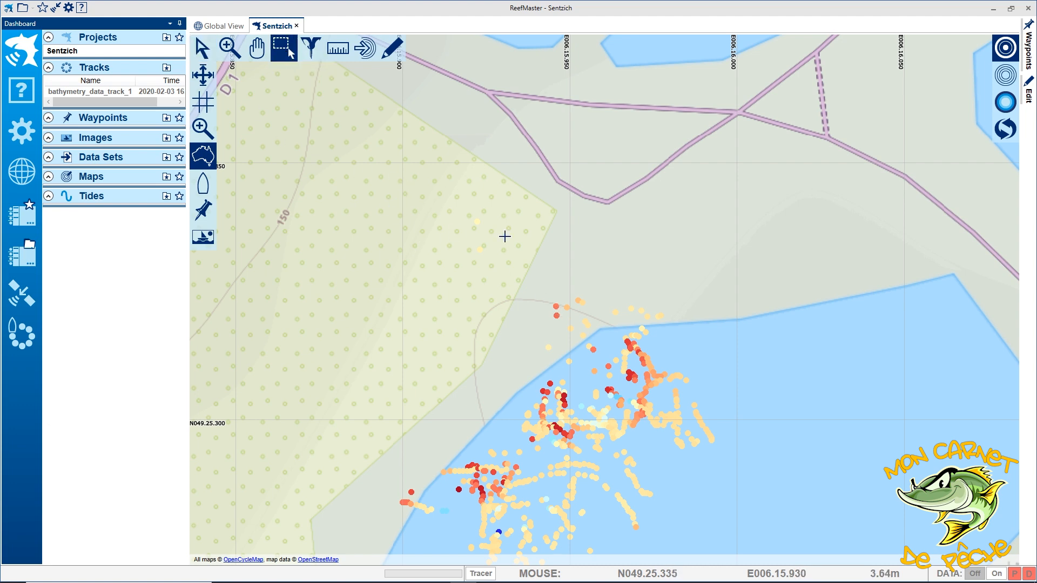
left_click_drag(450, 205, 592, 335)
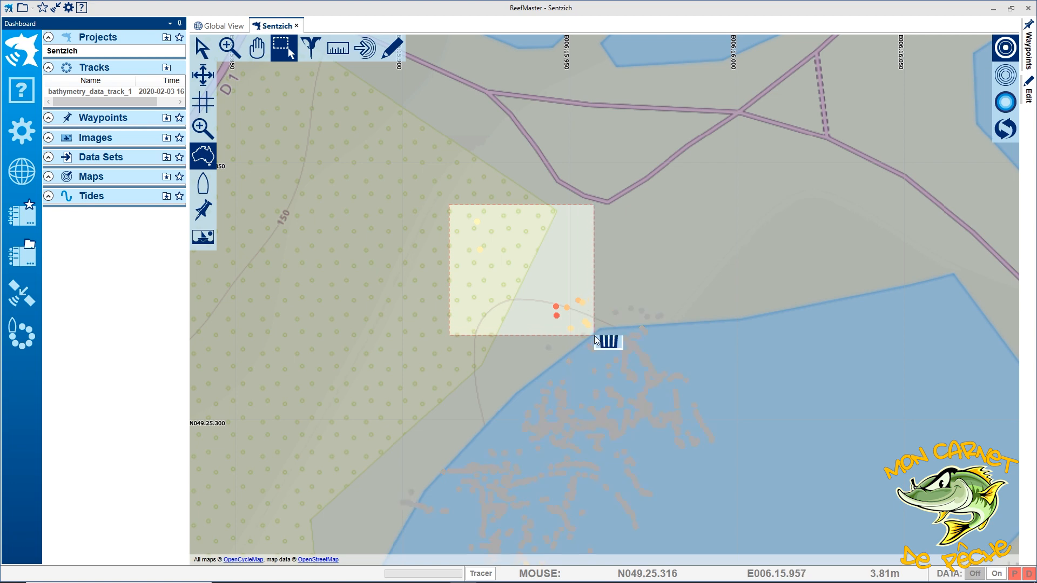
left_click(638, 351)
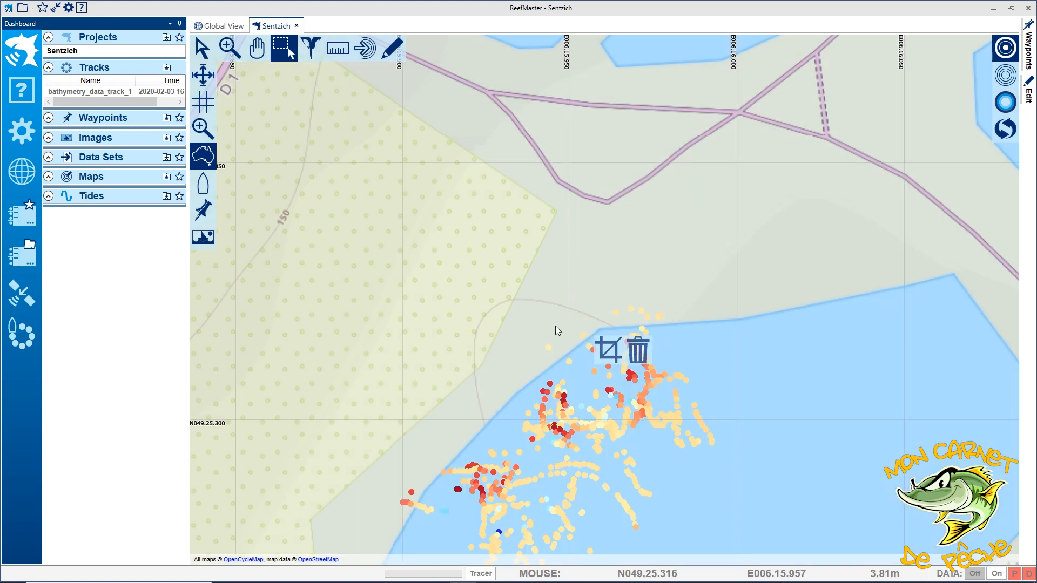
left_click_drag(574, 275, 680, 323)
left_click(730, 340)
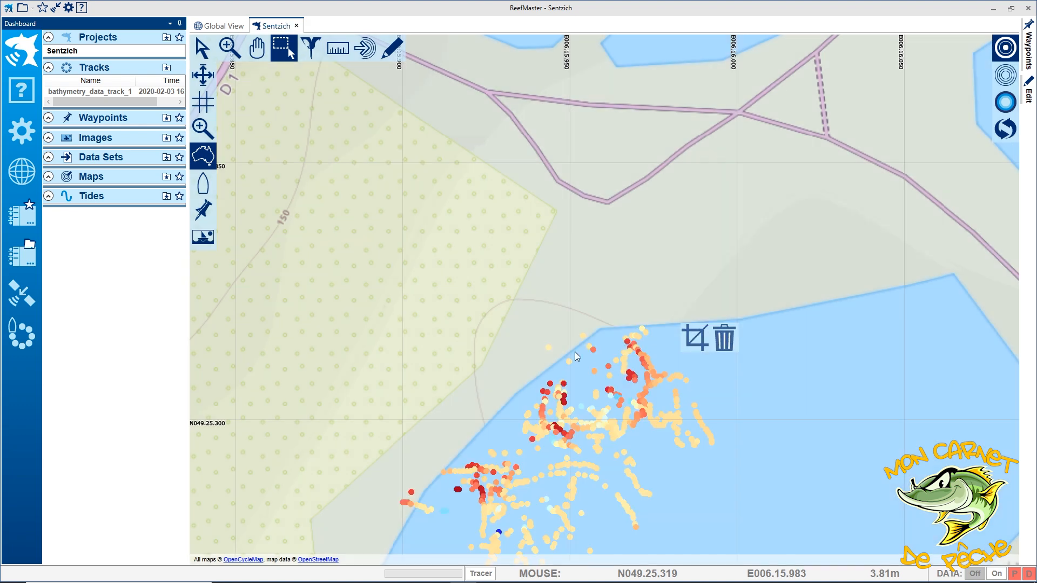
left_click_drag(529, 341, 588, 339)
left_click(605, 366)
left_click(621, 365)
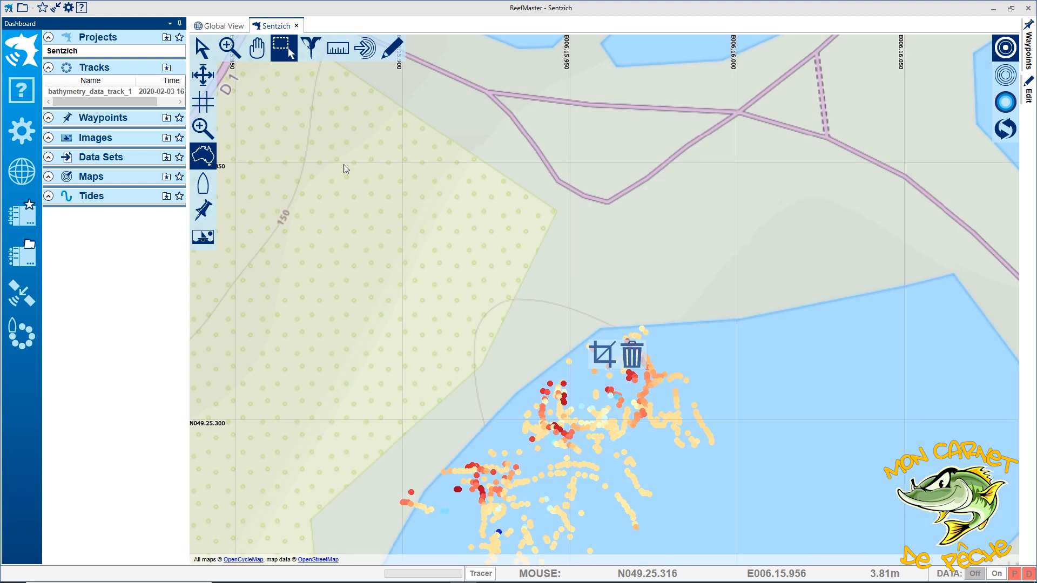
- Region-select and delete the small cluster of track points on land just beyond the pond's western bank
left_click(257, 48)
left_click_drag(389, 449, 486, 259)
scroll(518, 319, "up", 3)
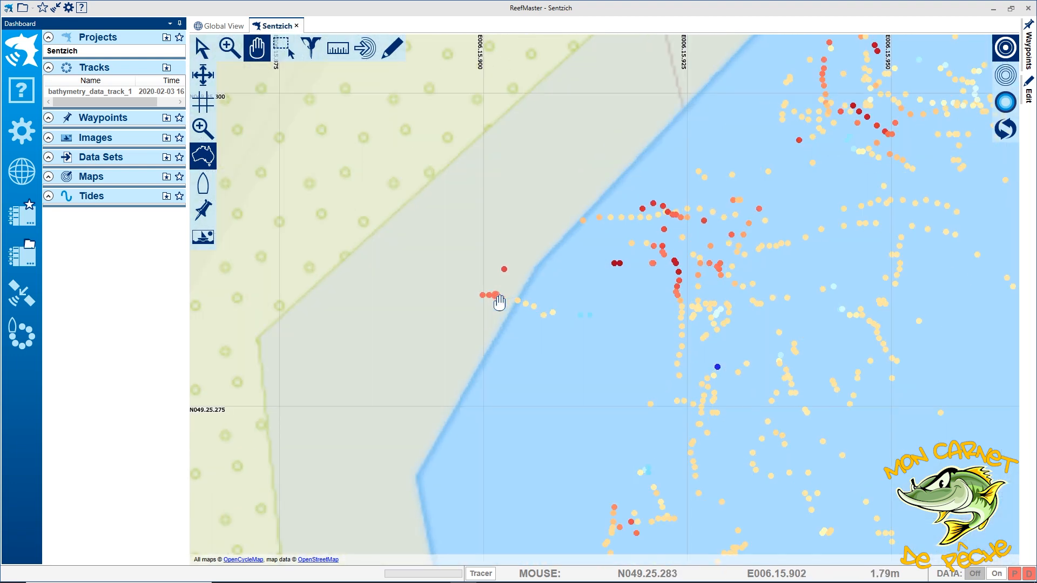
left_click(284, 47)
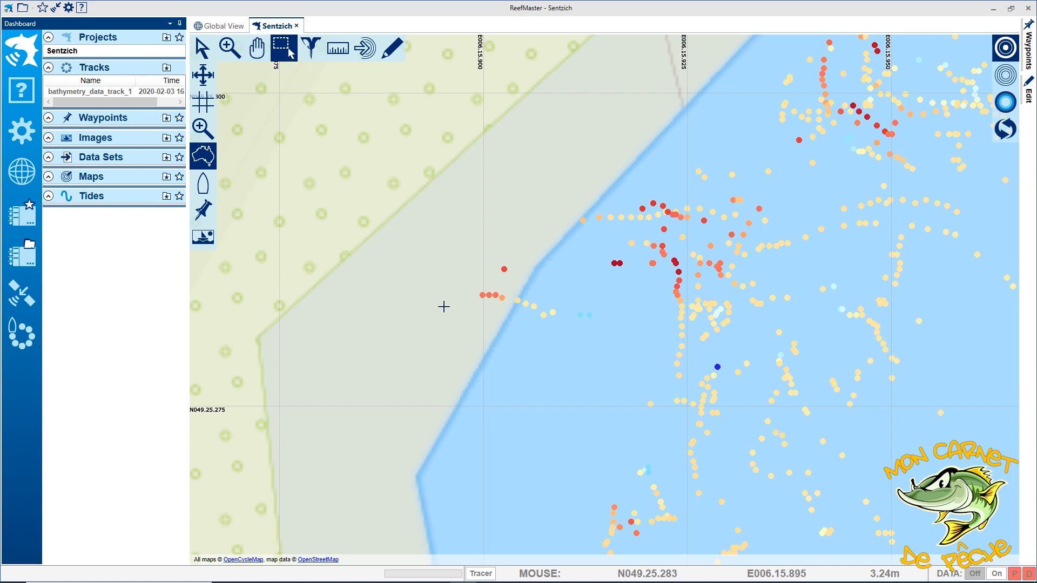
left_click_drag(432, 241, 508, 309)
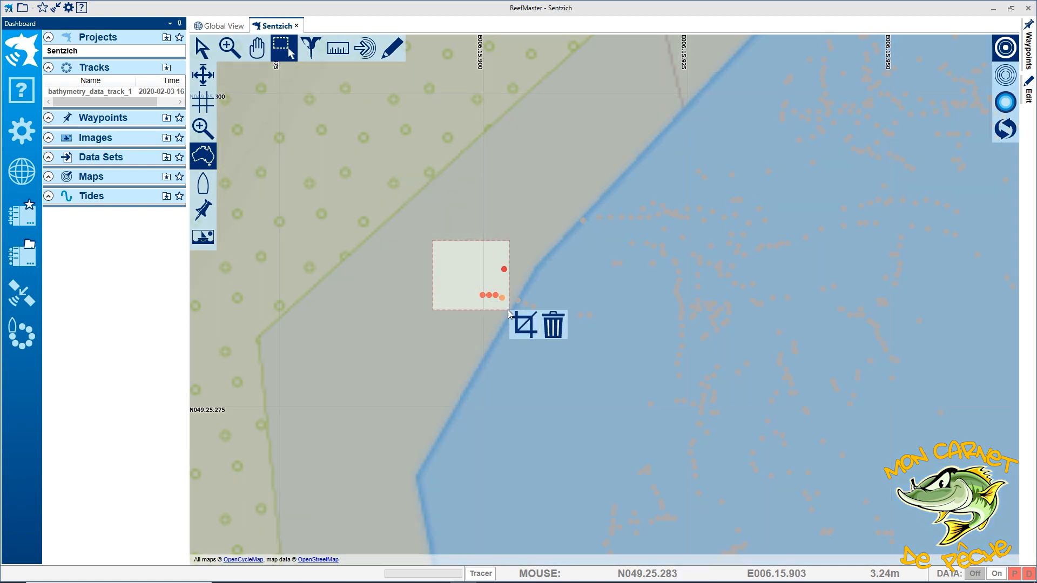
left_click(556, 332)
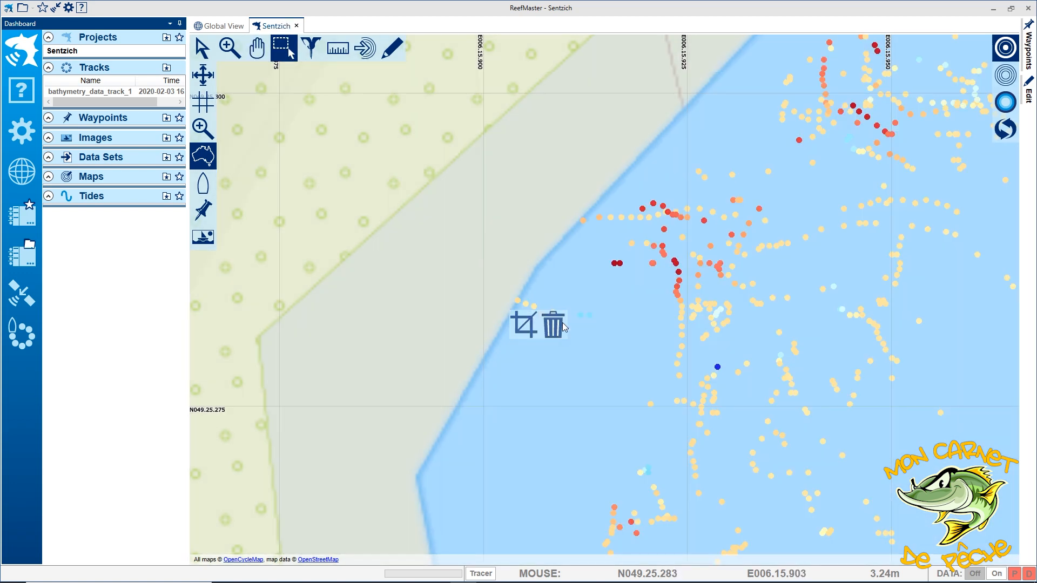
- Inspect the isolated dark blue point in the western part of the pond and delete that trackpoint
left_click(718, 371)
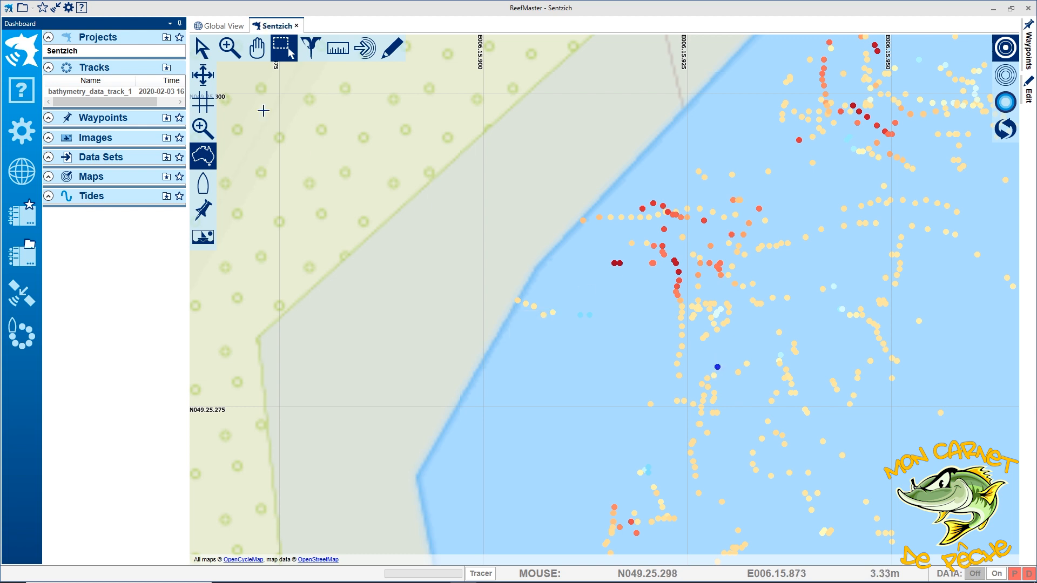
left_click(203, 47)
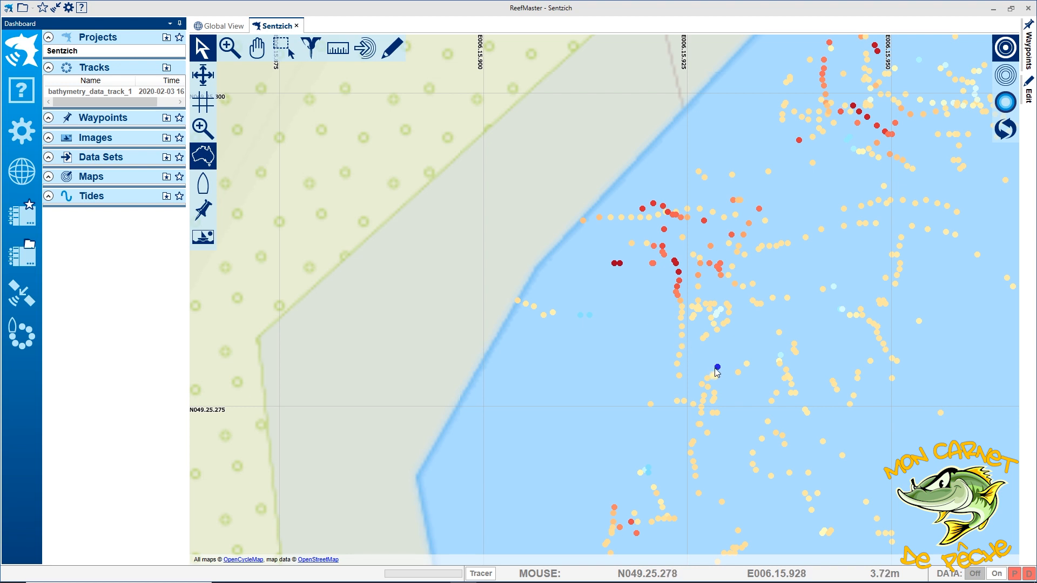
mouse_move(718, 372)
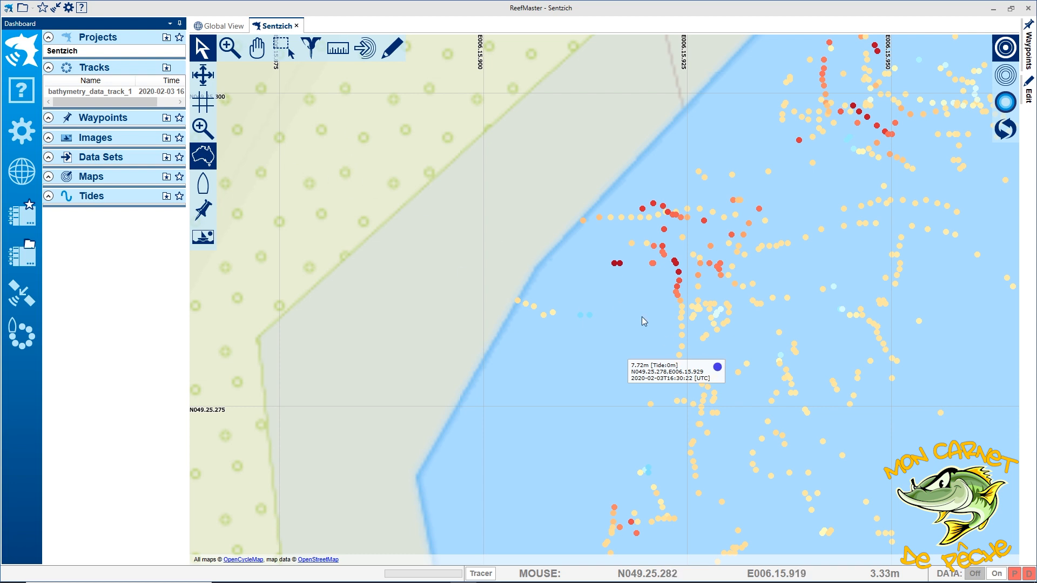
right_click(718, 373)
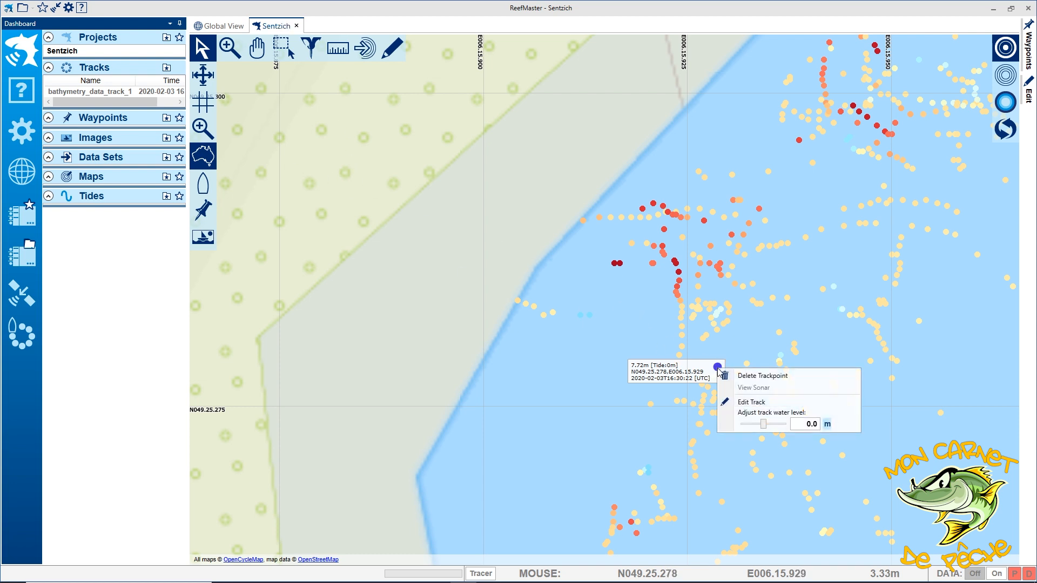
left_click(743, 376)
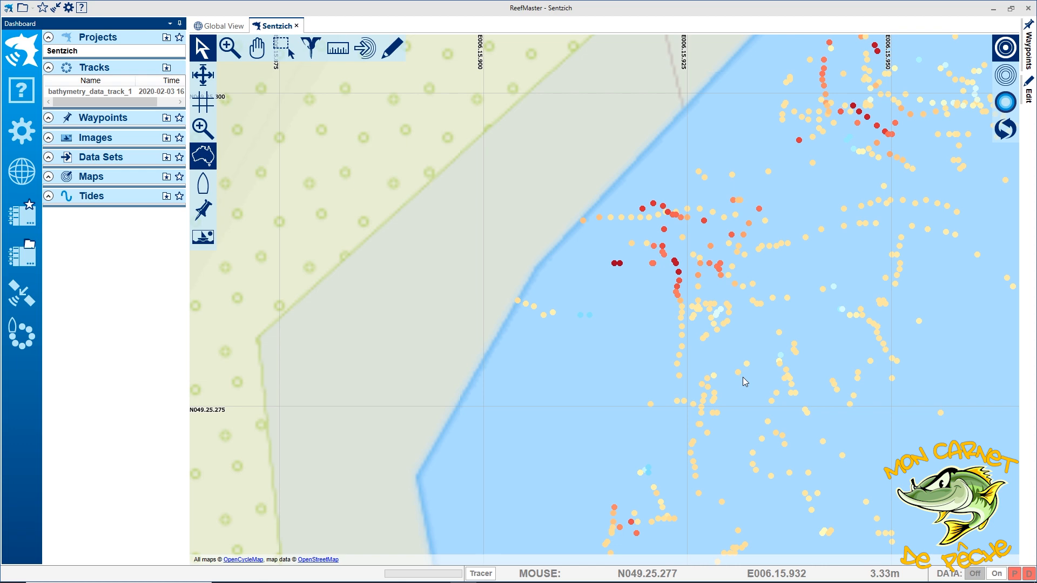
- Region-select and delete all the stray track points in the neighbouring pond to the southeast
left_click(257, 49)
scroll(526, 303, "down", 1)
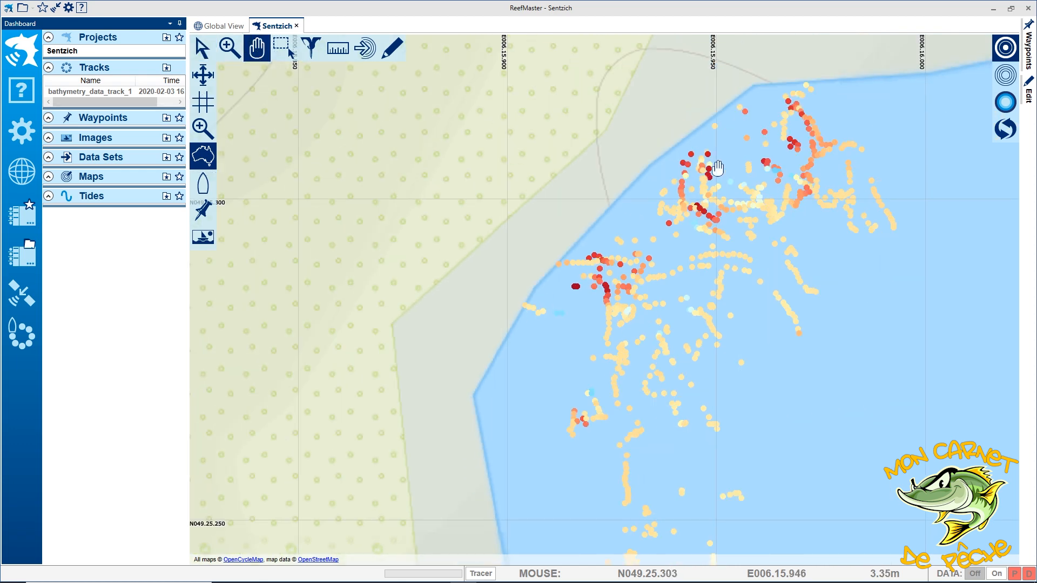
left_click_drag(801, 496, 529, 213)
left_click_drag(839, 507, 664, 323)
scroll(675, 373, "down", 1)
left_click_drag(687, 421, 643, 315)
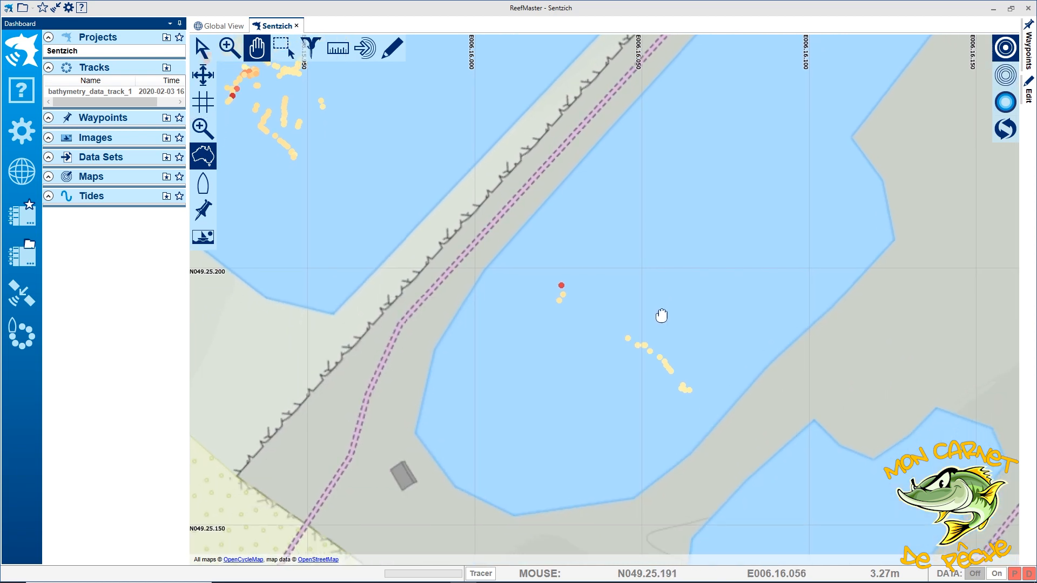
left_click(282, 47)
left_click_drag(512, 257, 760, 432)
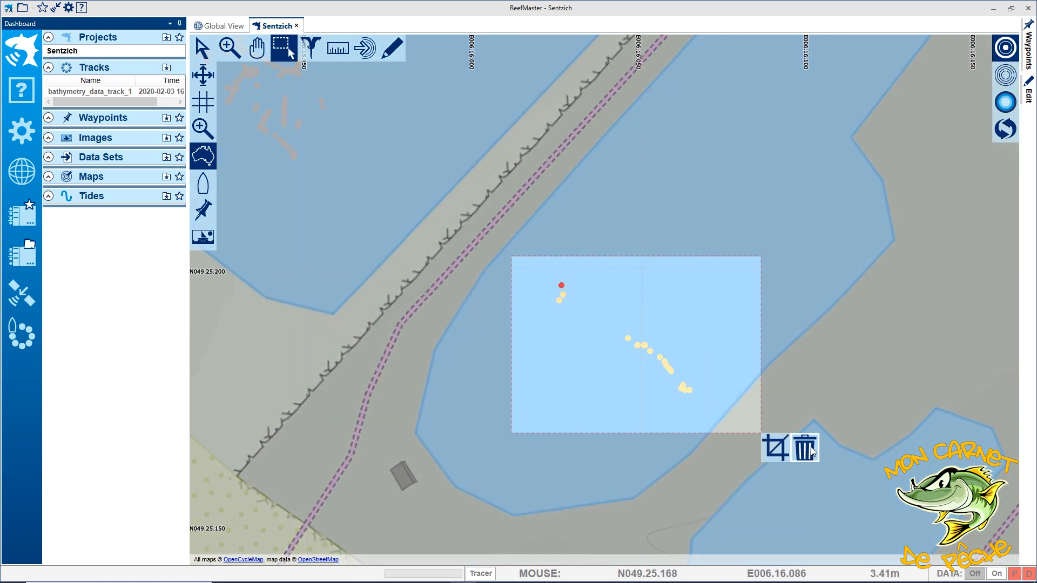
left_click(811, 446)
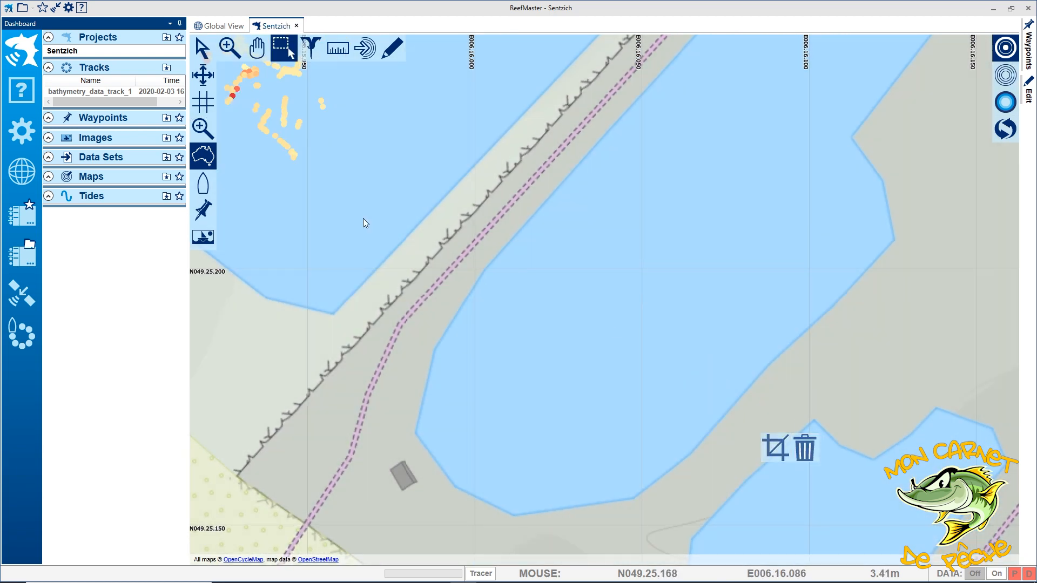
- Generate the Sentzich map from an area enclosing the whole main pond and display its contour map
left_click(255, 48)
left_click_drag(424, 162, 702, 321)
scroll(694, 291, "down", 2)
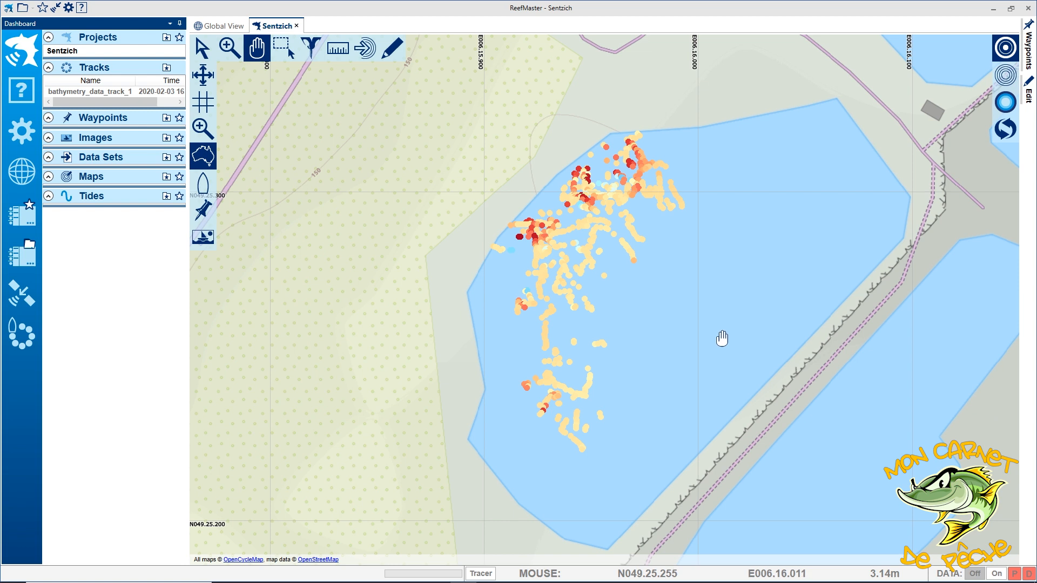
left_click_drag(718, 340, 708, 317)
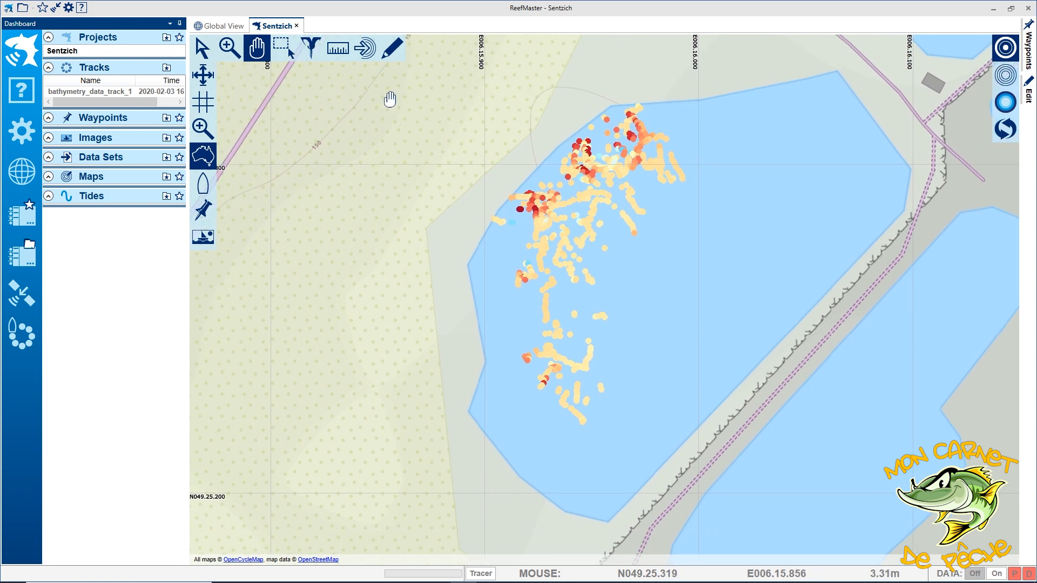
left_click(368, 54)
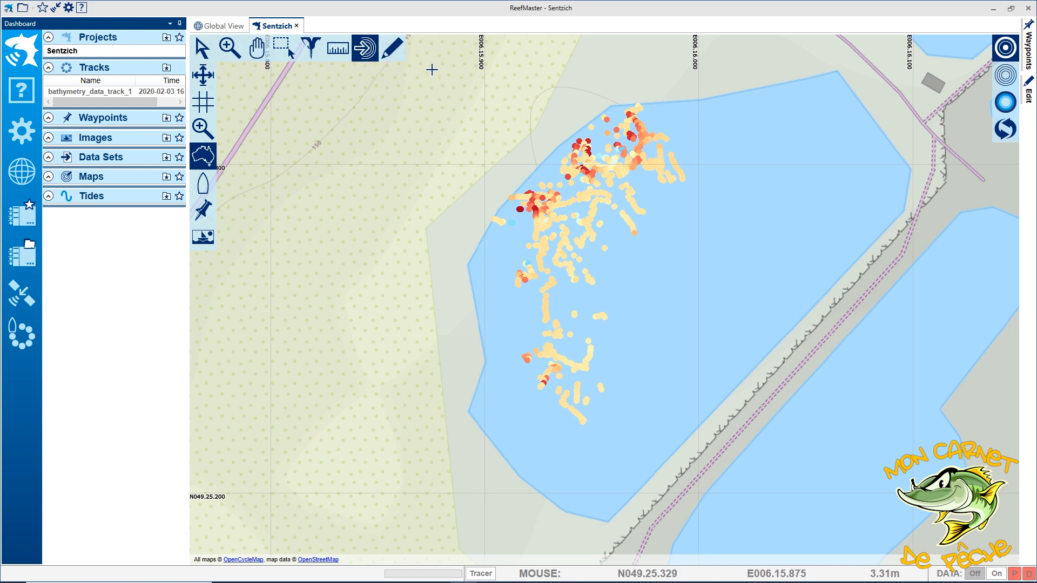
left_click_drag(429, 72, 915, 524)
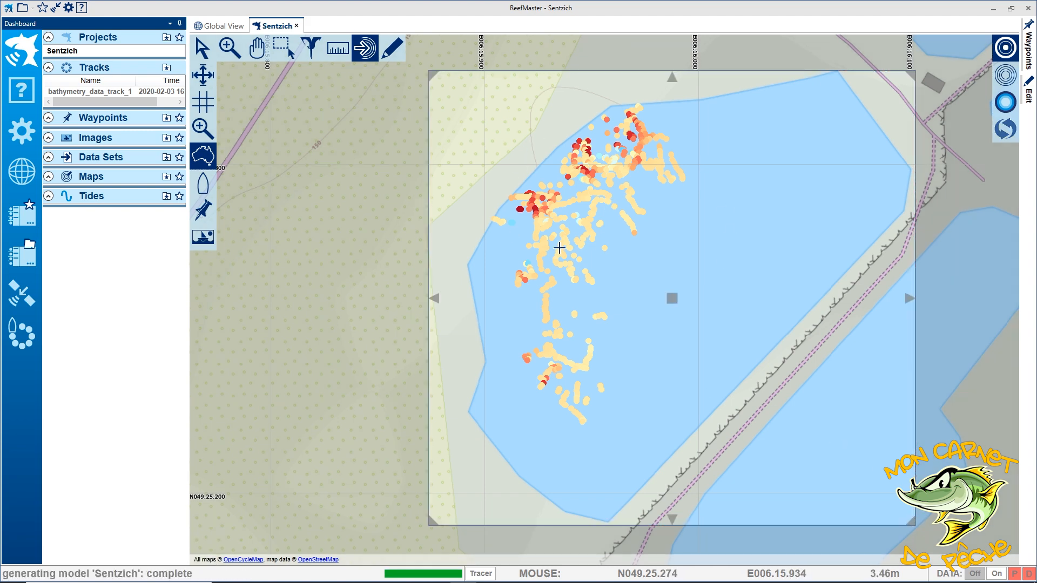
left_click(1005, 79)
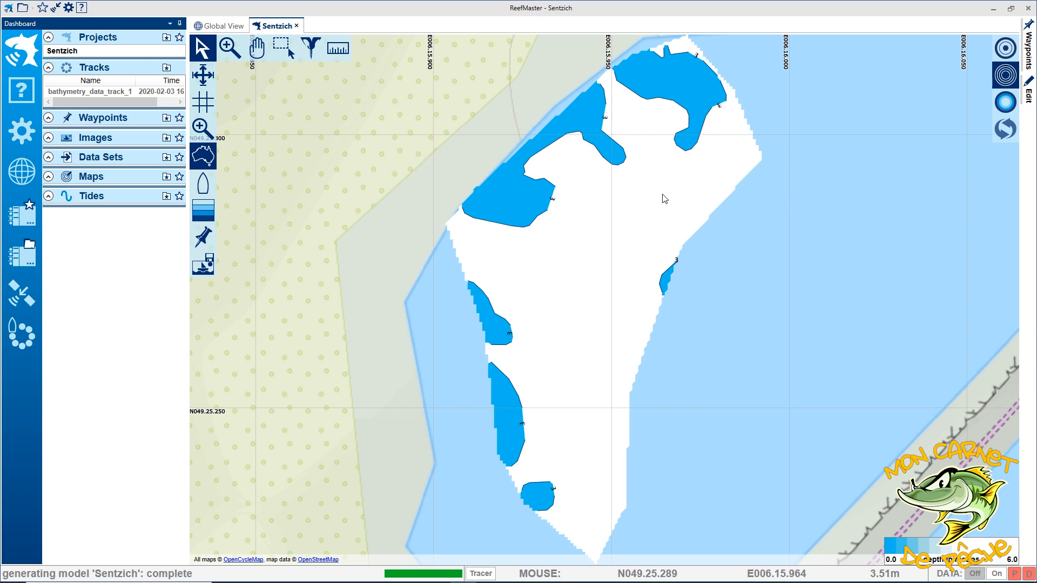
- Set the map's major contour interval to 0.5 m and enable the display of minor contour levels
left_click(1028, 98)
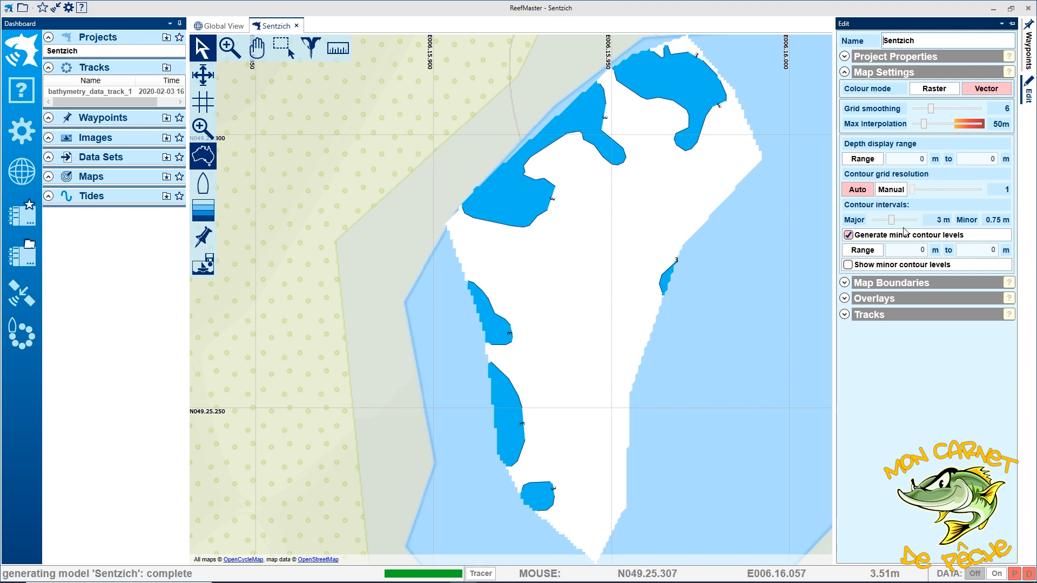
left_click_drag(891, 221, 874, 225)
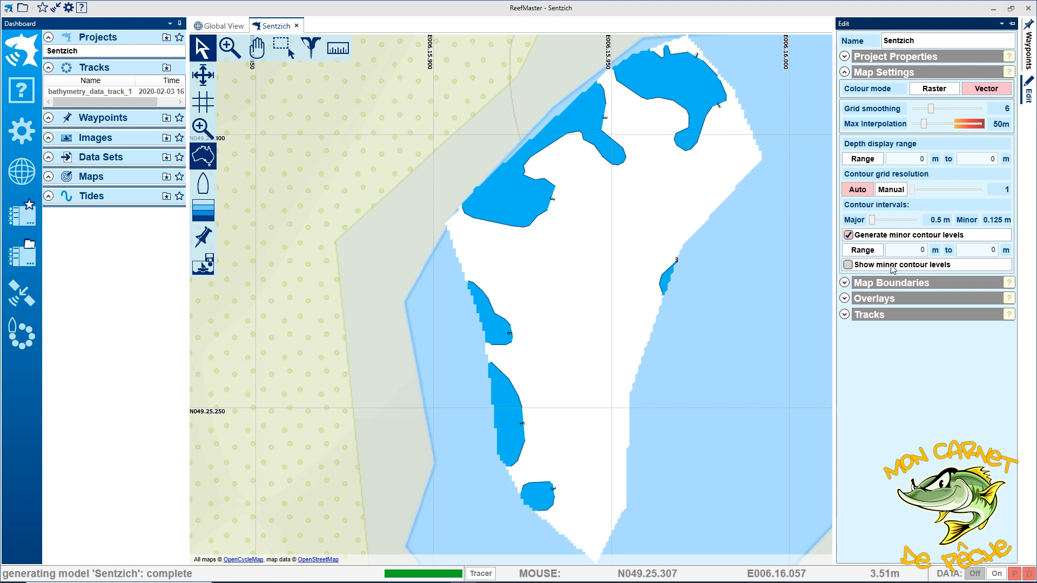
left_click(848, 265)
left_click(848, 265)
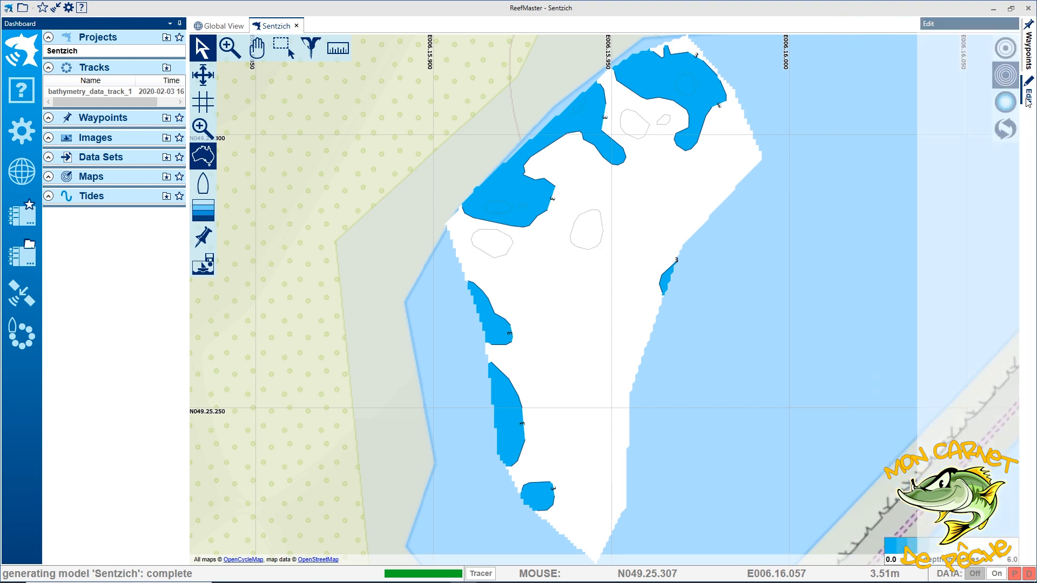
- Regenerate the Sentzich map with the updated contour settings and examine the contours in the northern part of the pond
left_click(1008, 134)
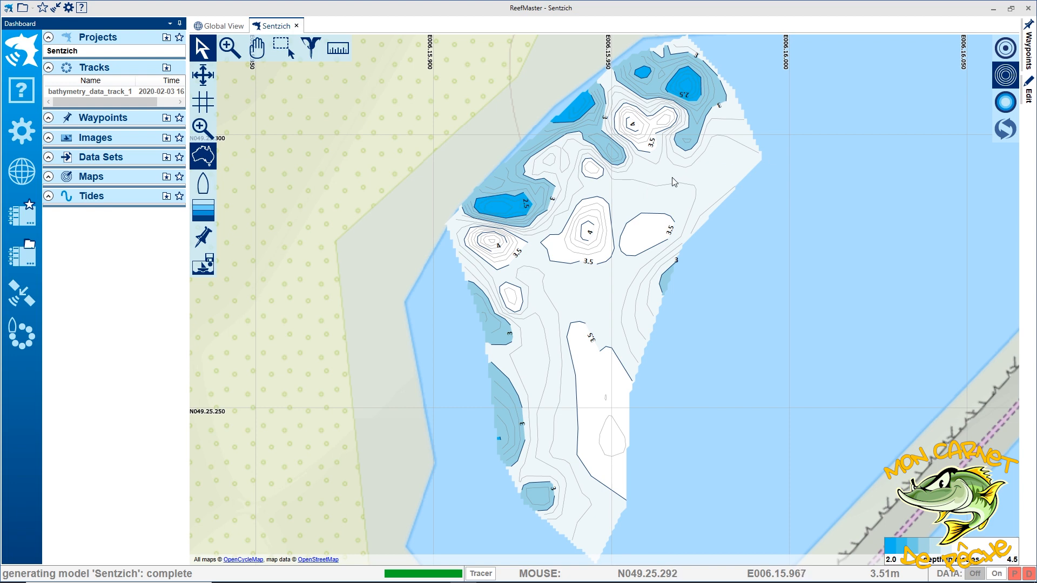
left_click(257, 47)
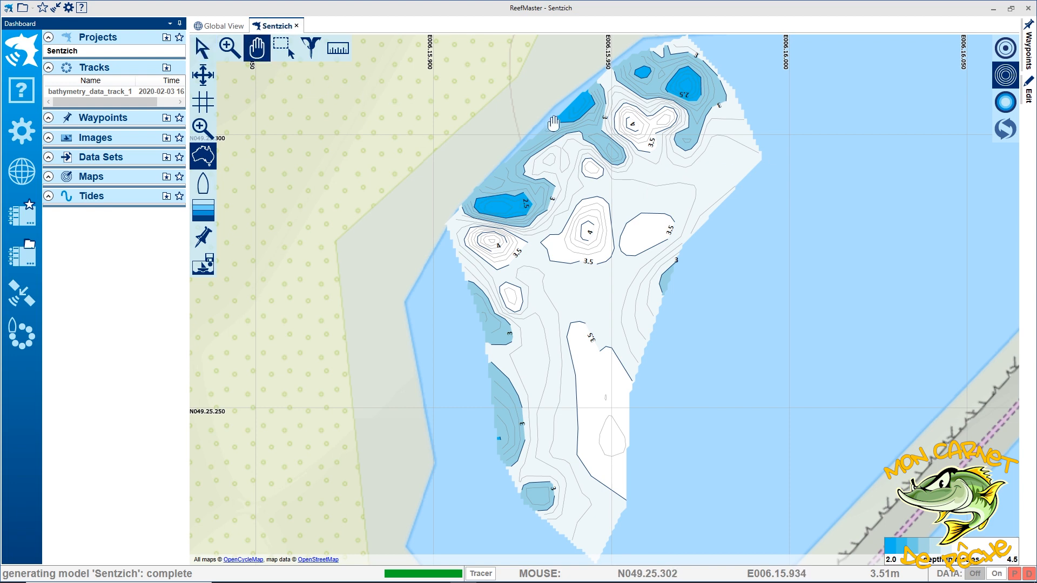
scroll(623, 156, "up", 1)
scroll(622, 157, "up", 2)
left_click_drag(704, 171, 710, 296)
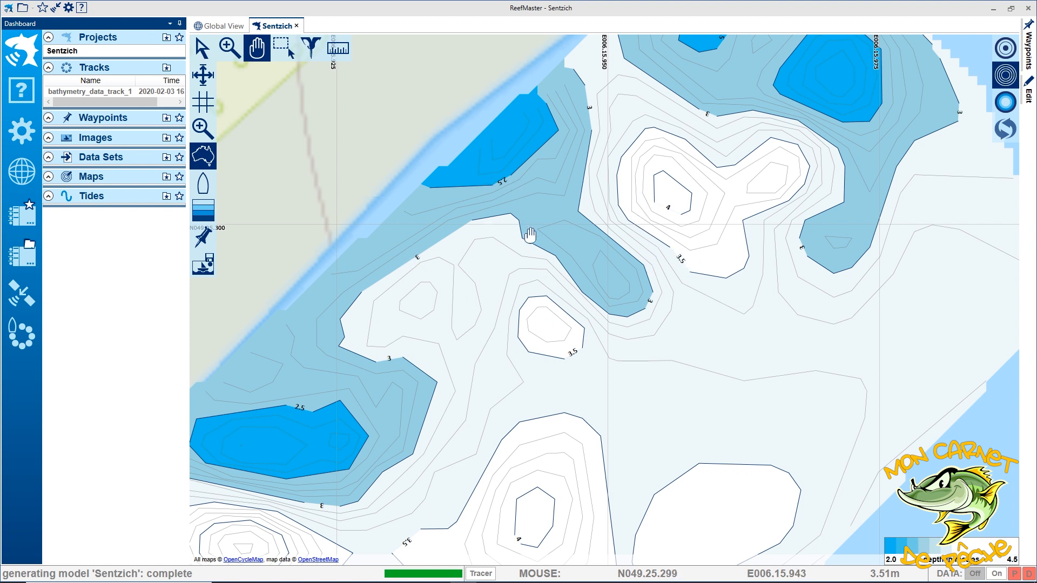
left_click_drag(525, 294, 537, 252)
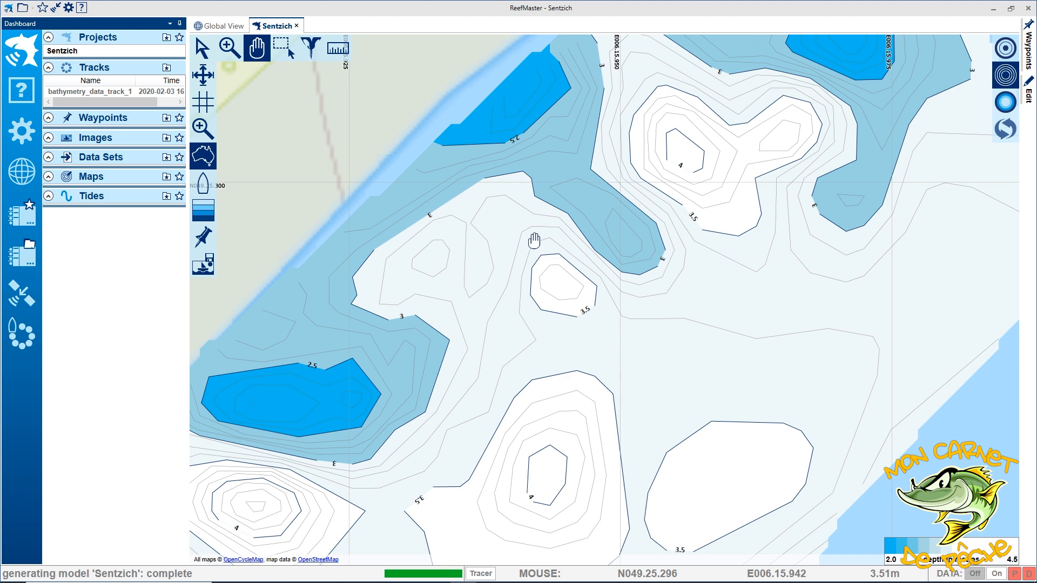
- Try the red-to-blue, rainbow and dark blue colour palettes on the contour map and restore the white-to-light-blue palette
left_click(204, 216)
left_click(277, 430)
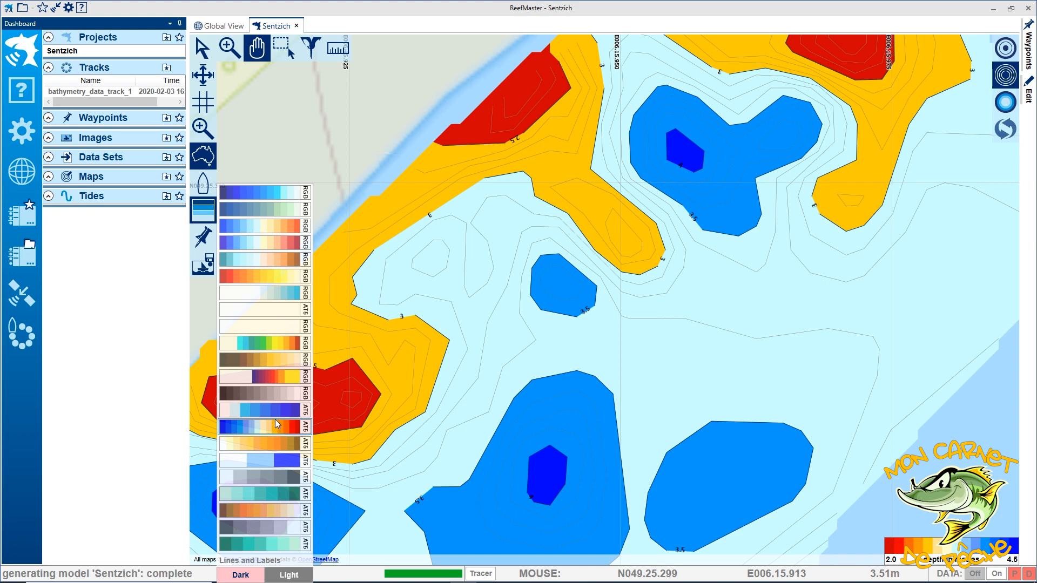
left_click(267, 343)
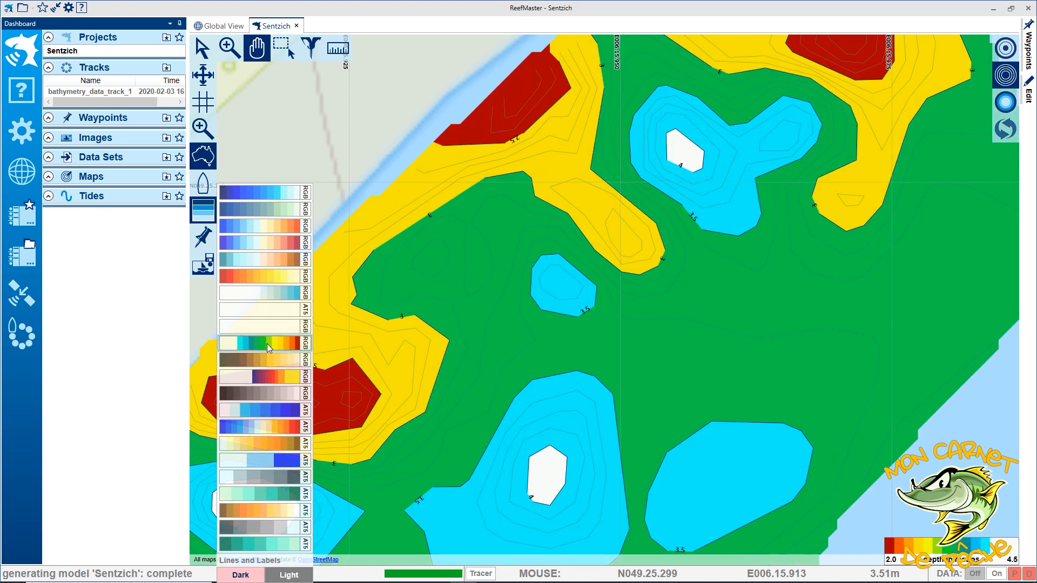
left_click(253, 203)
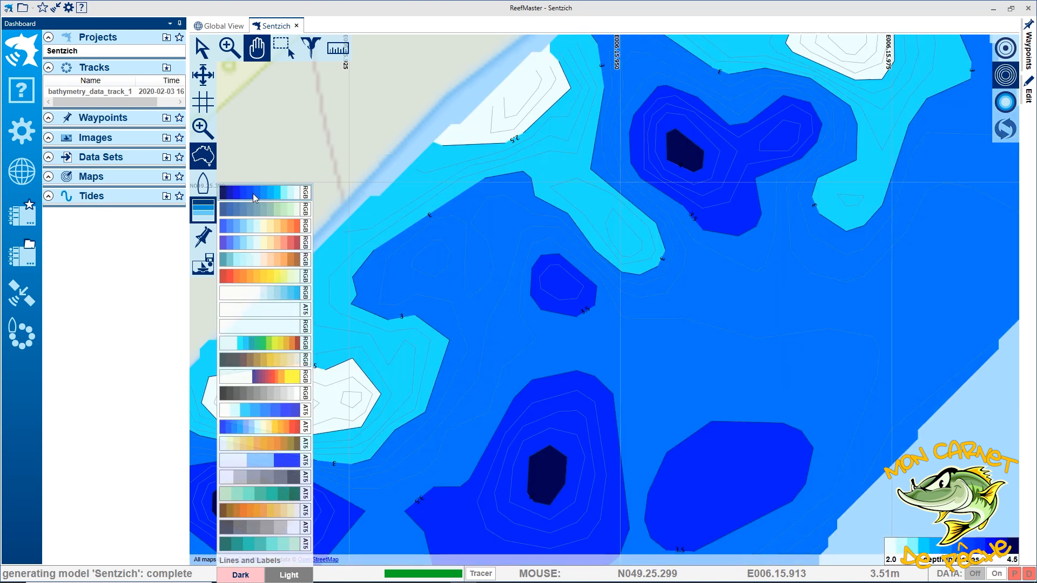
left_click(263, 293)
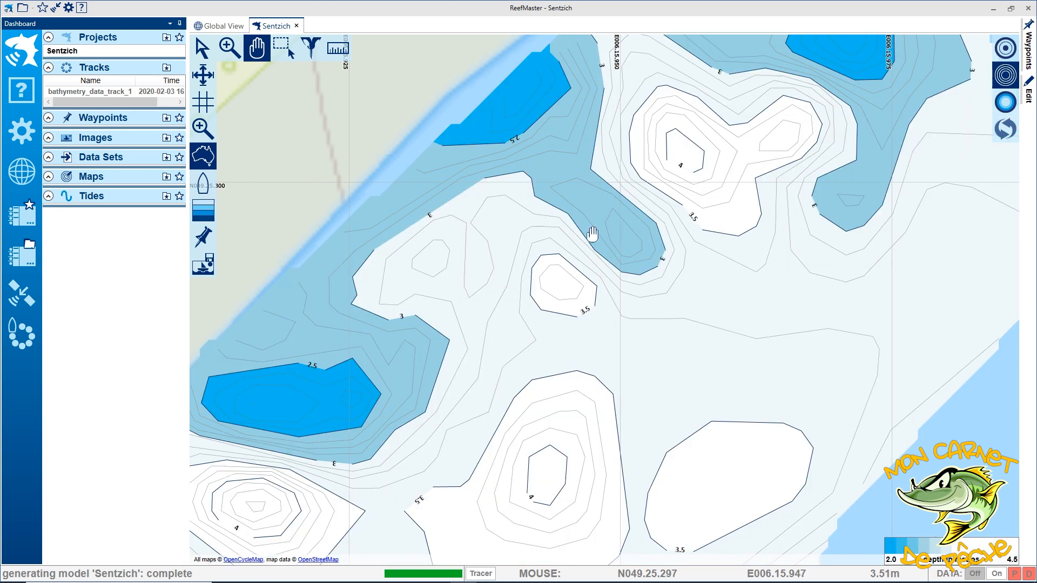
- Display the recorded track points, check the depths of two neighbouring points in the northern area and return to the contour map
left_click_drag(592, 233, 566, 229)
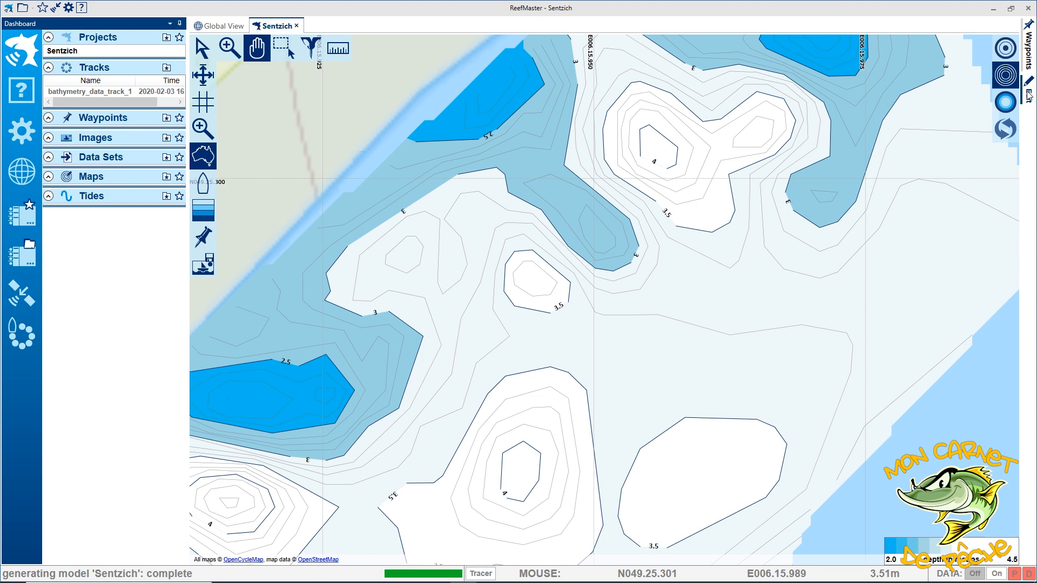
left_click(1028, 97)
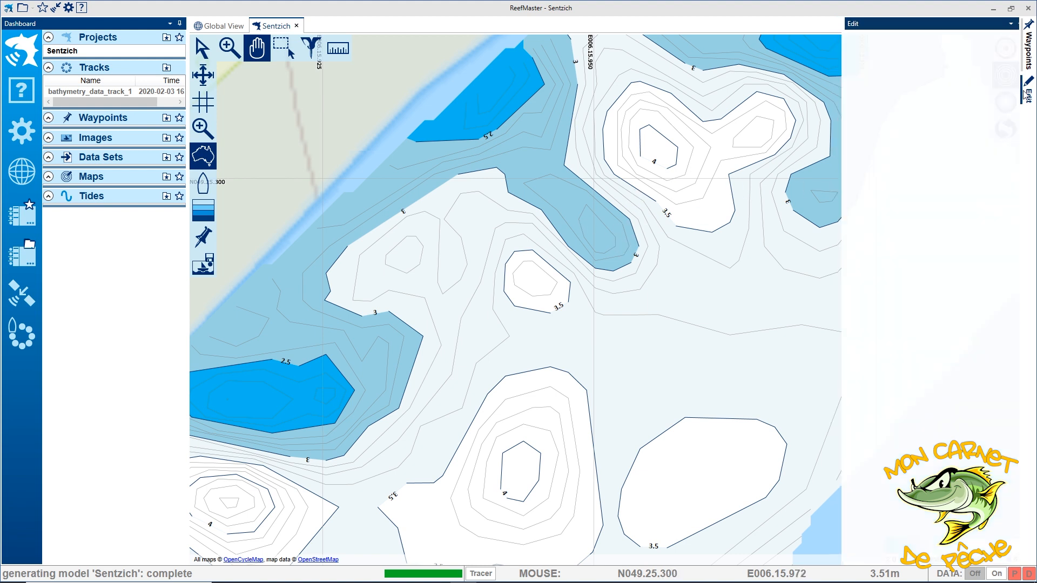
left_click(1006, 75)
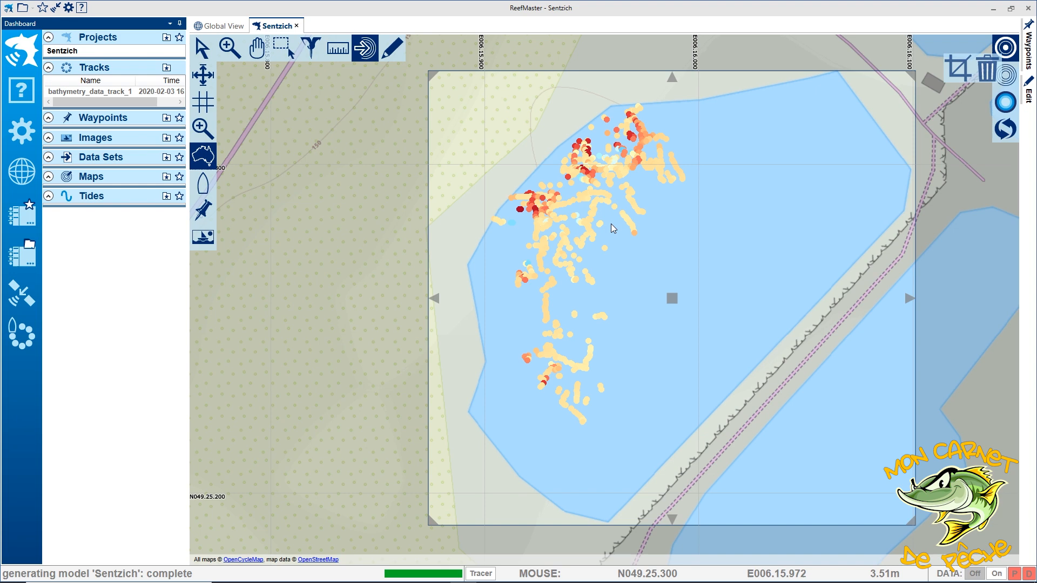
left_click(257, 48)
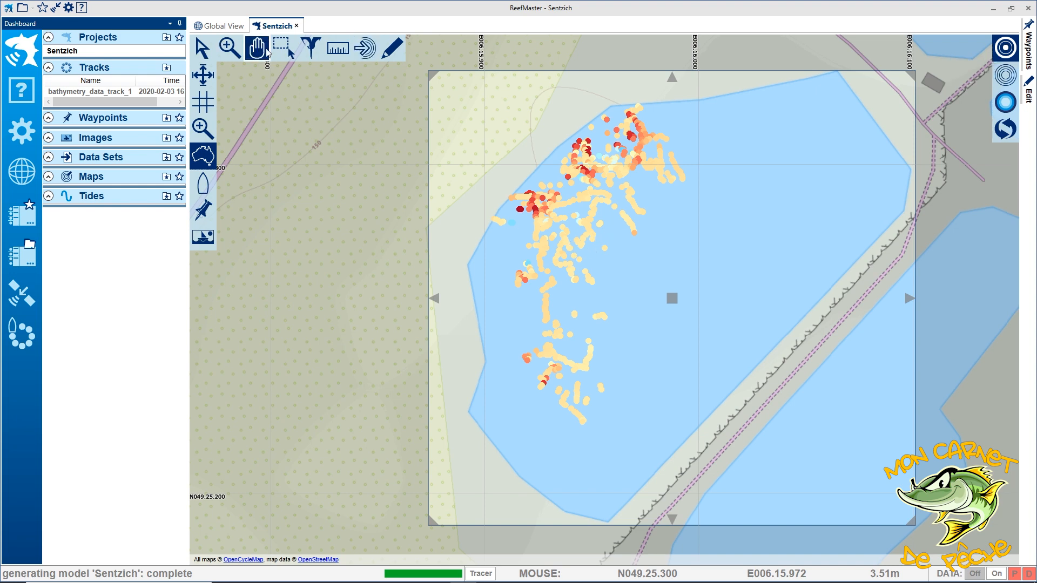
scroll(580, 216, "up", 3)
scroll(563, 222, "up", 3)
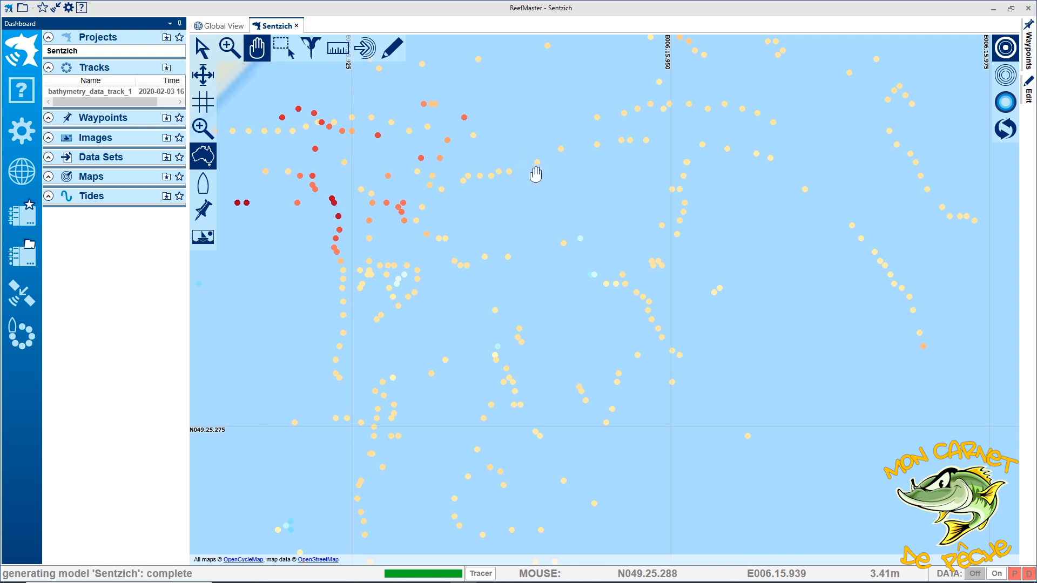
left_click(209, 48)
mouse_move(537, 167)
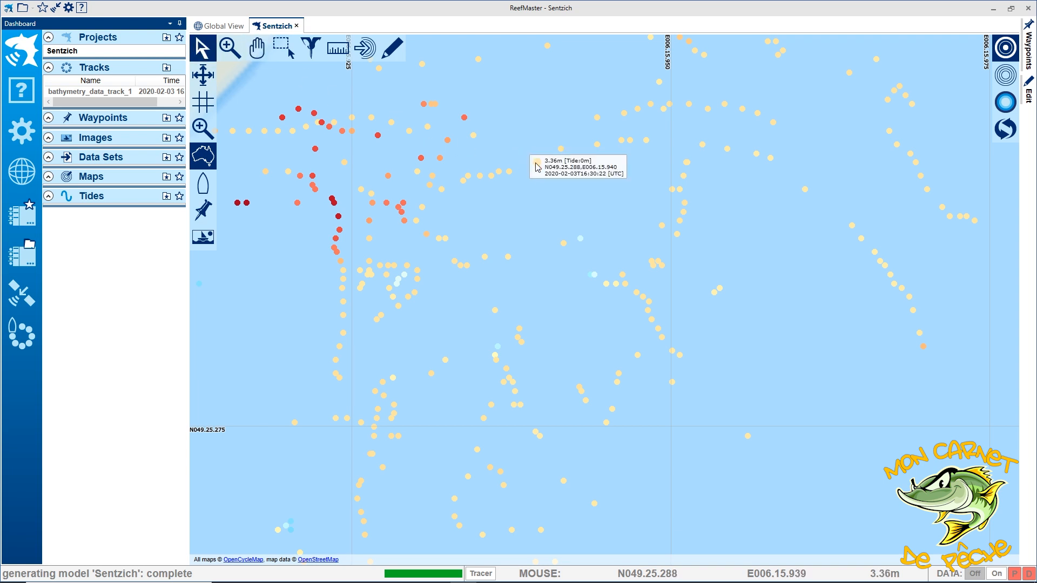
mouse_move(562, 153)
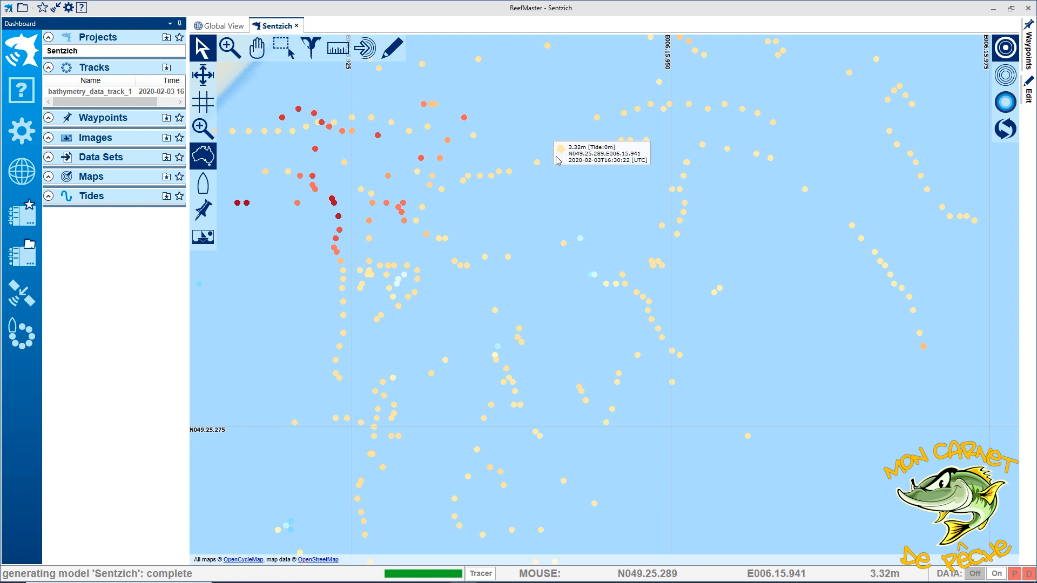
left_click(256, 48)
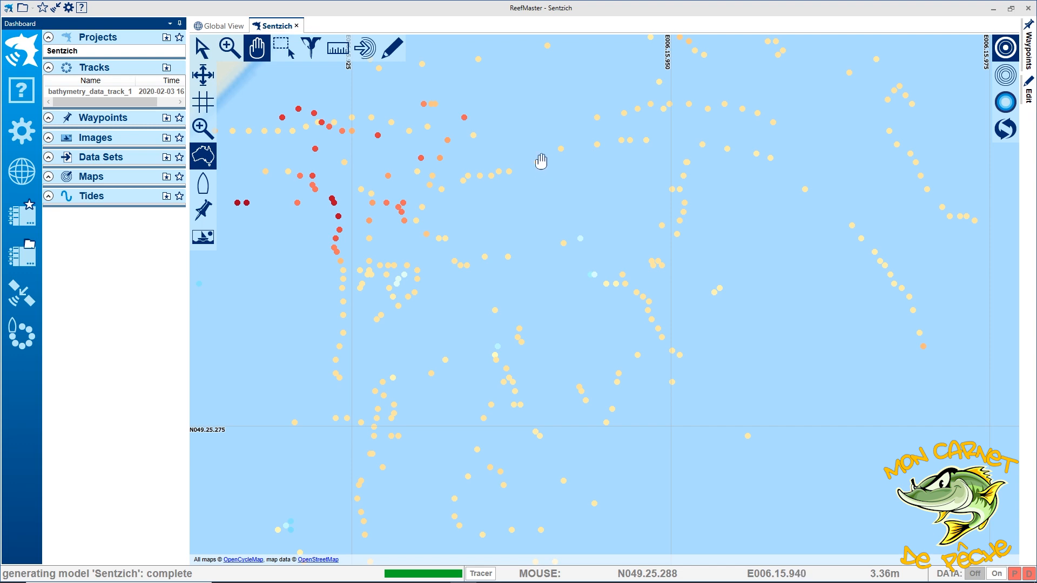
left_click(1005, 75)
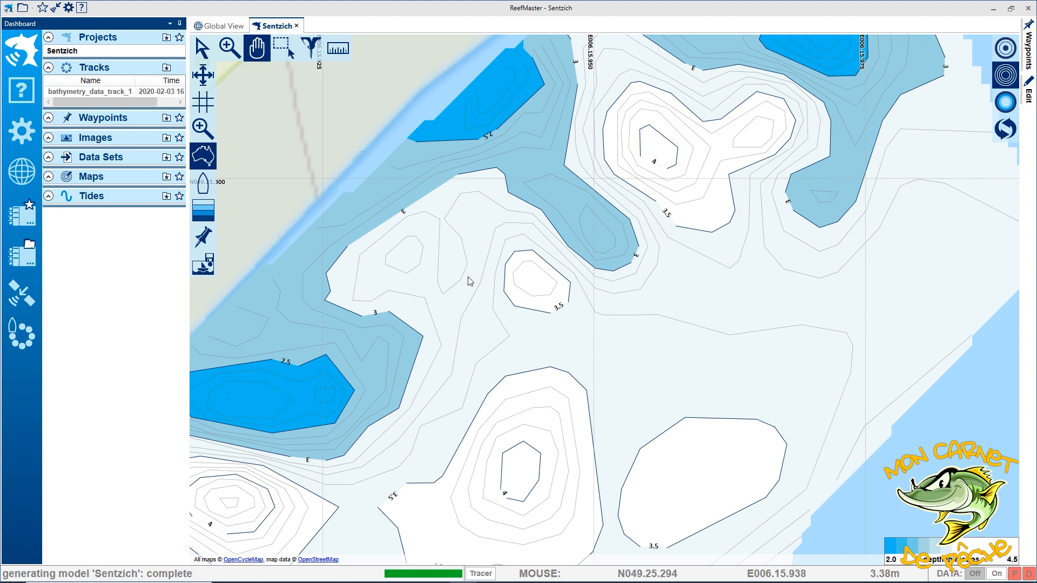
- Set the map's maximum interpolation to 25 m, regenerate the contour map and check its outline along the whole surveyed area
scroll(469, 277, "down", 3)
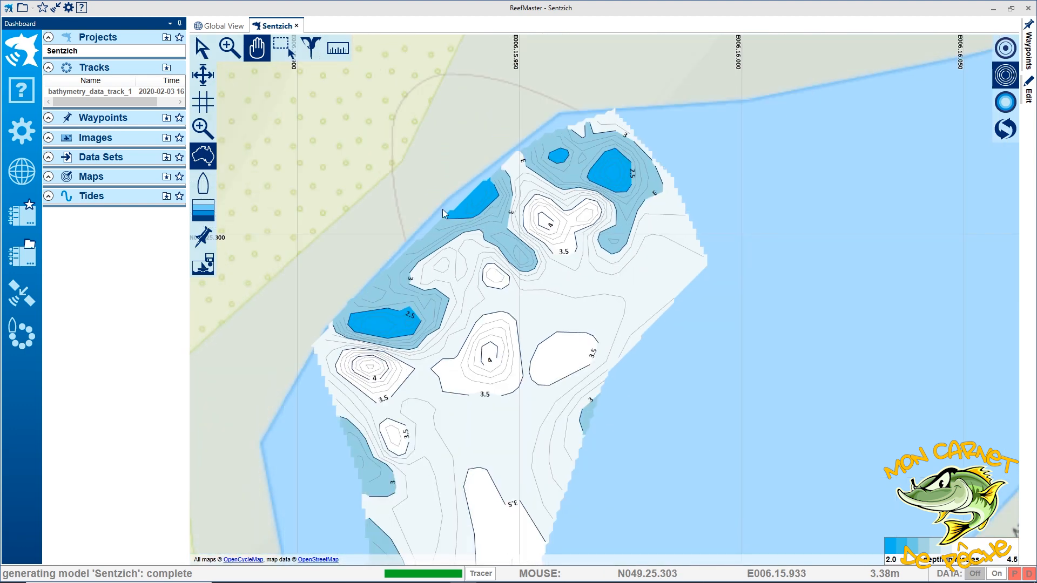
left_click(1026, 95)
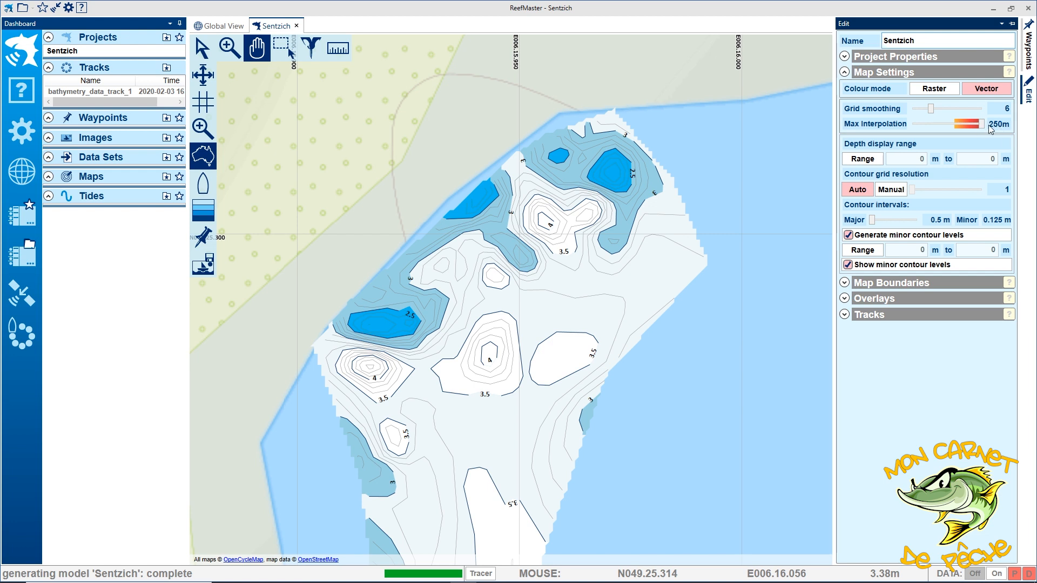
left_click_drag(979, 126, 918, 127)
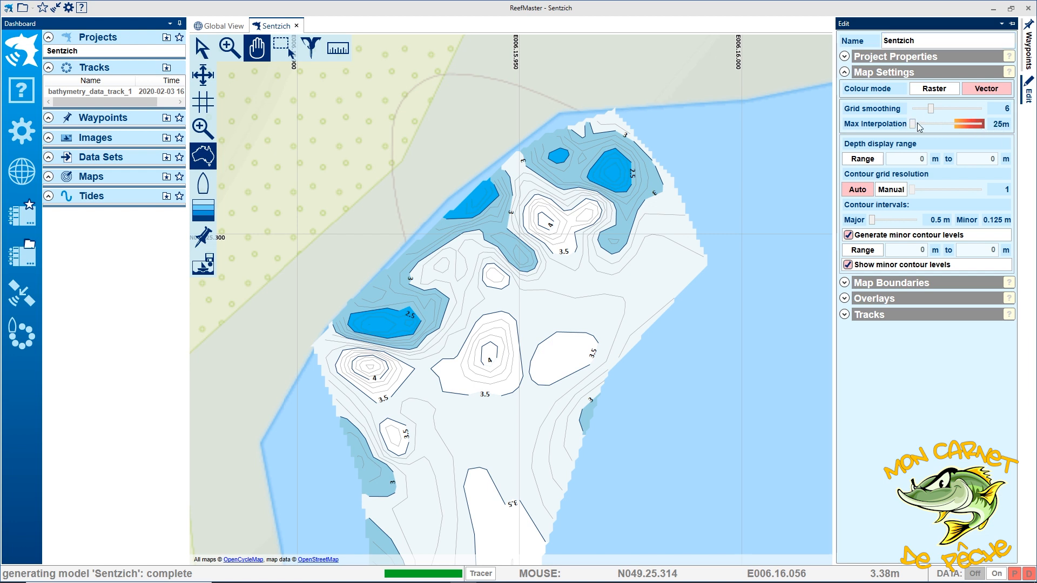
left_click(1029, 95)
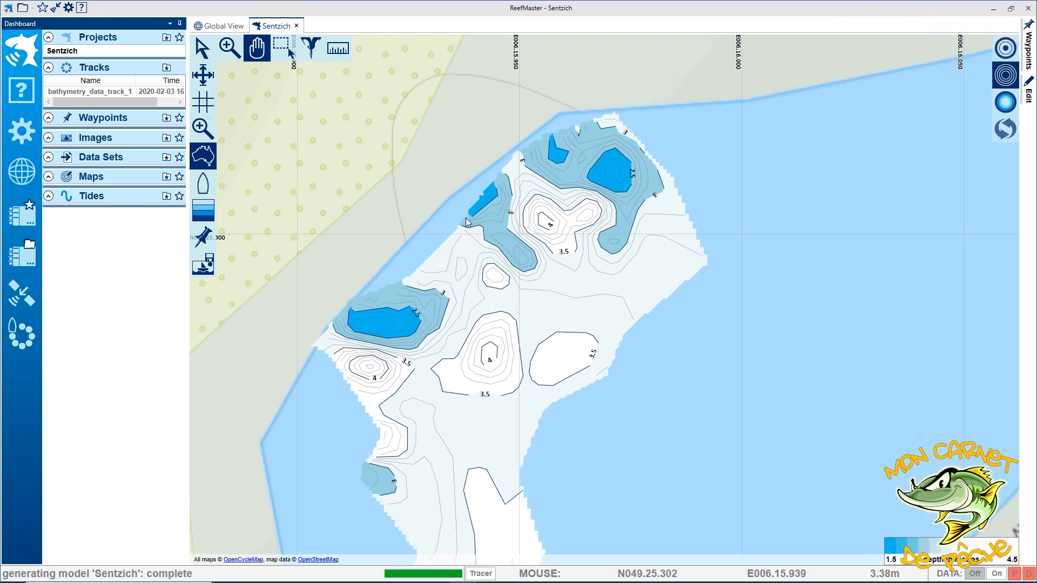
left_click_drag(455, 309, 509, 223)
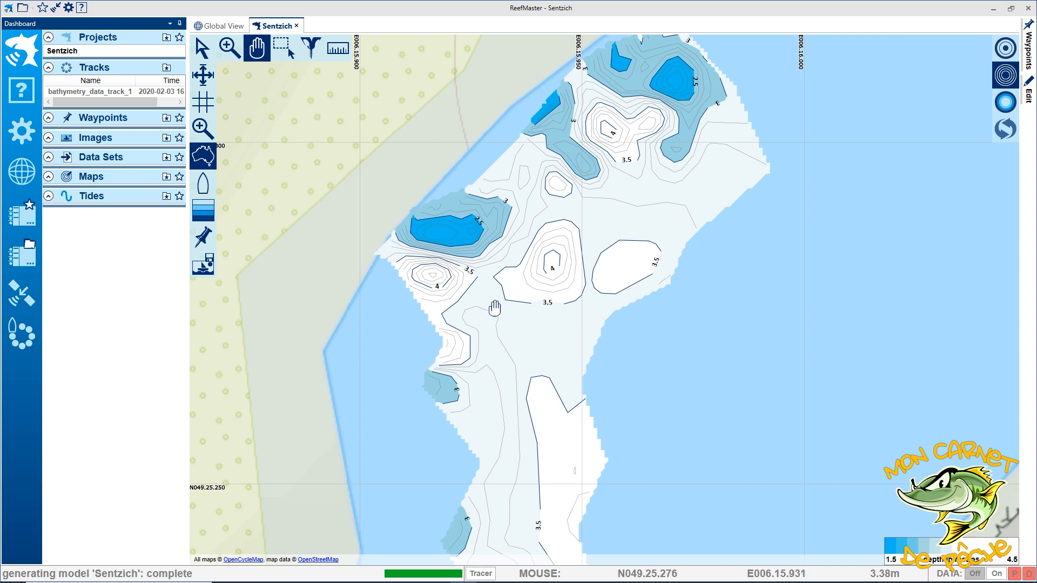
left_click_drag(518, 228, 567, 240)
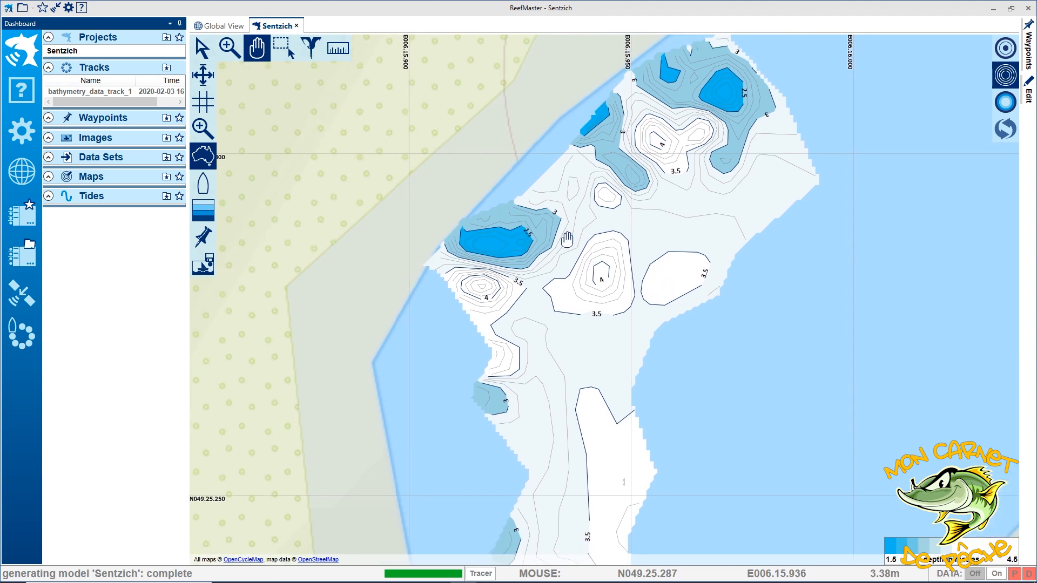
scroll(567, 240, "down", 1)
left_click_drag(596, 288, 608, 231)
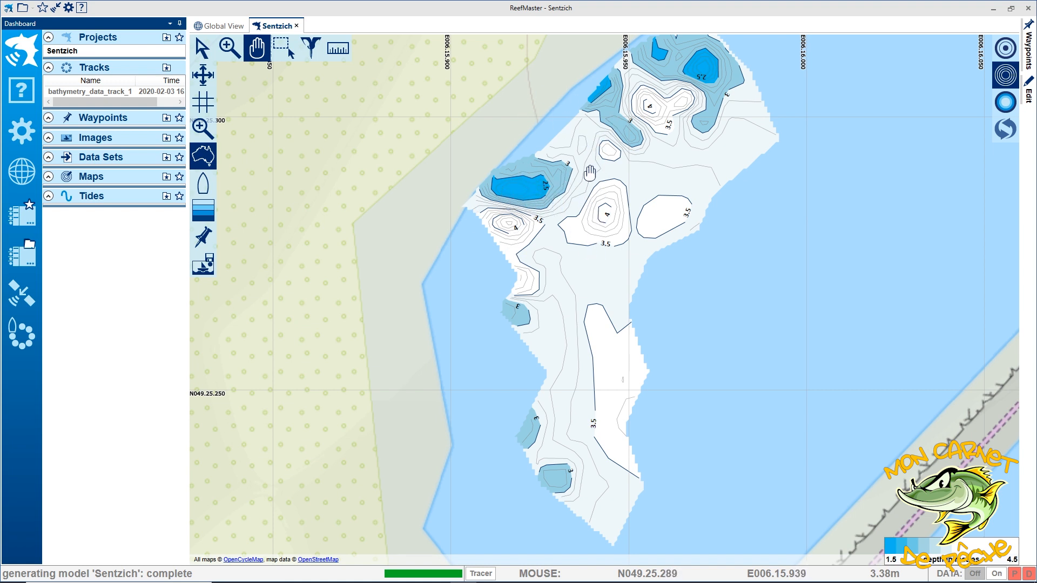
left_click_drag(590, 172, 575, 197)
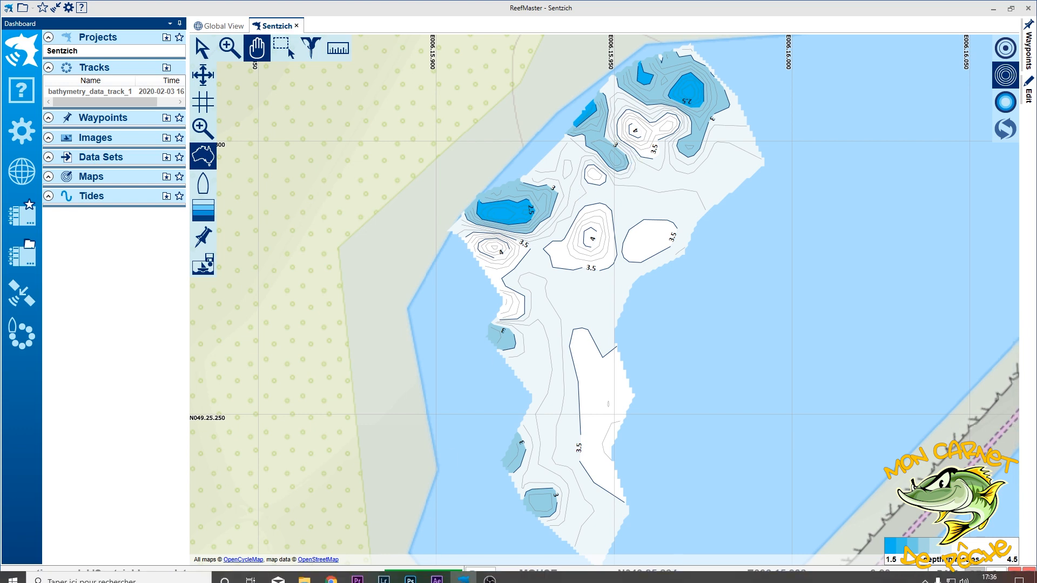
- Switch to the Deeper lake maps page in Chrome, look closely at the selected session's scanned zones and return to ReefMaster
left_click(331, 581)
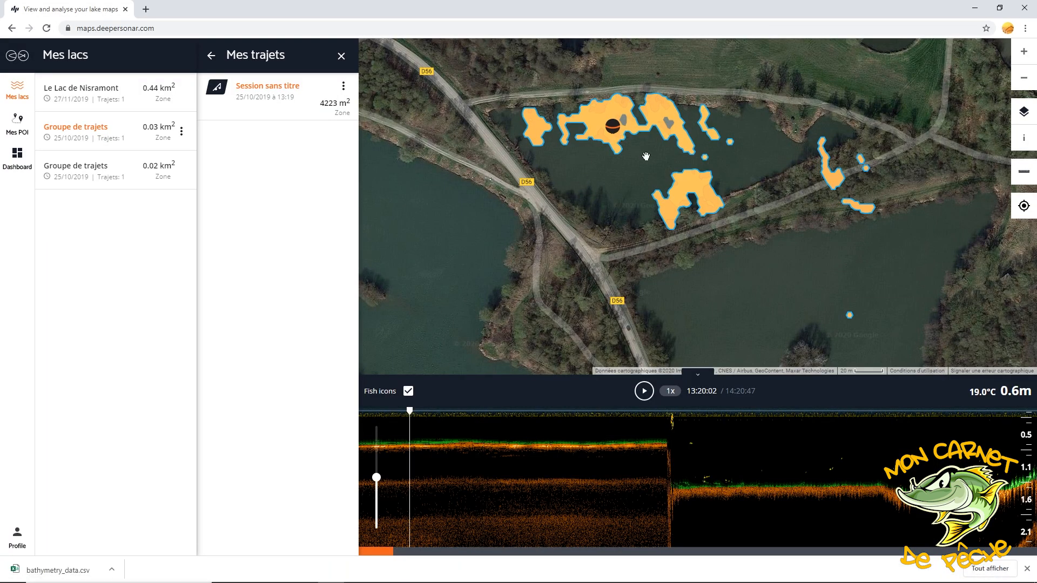
scroll(645, 156, "up", 1)
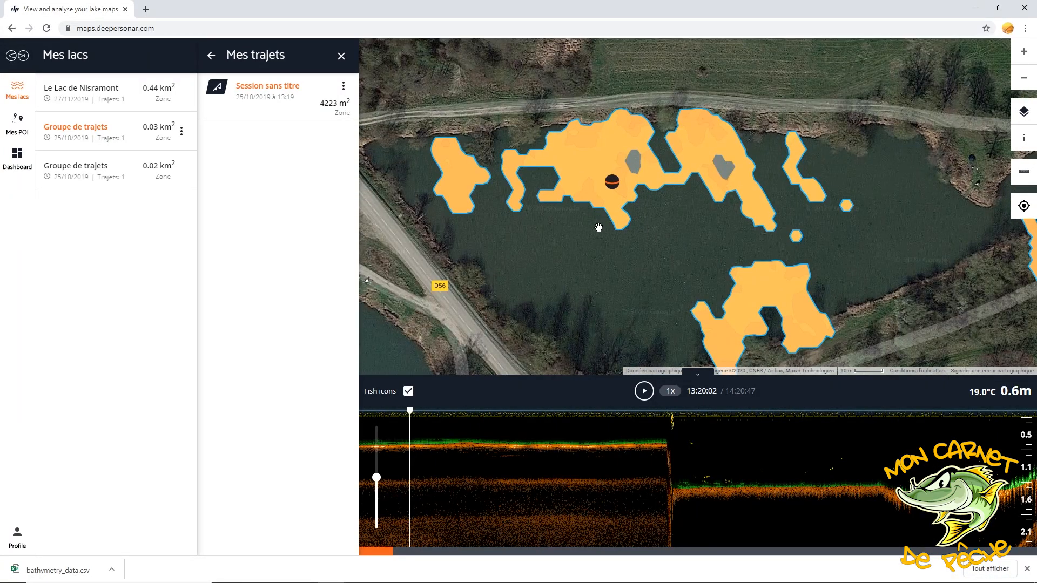
left_click(462, 578)
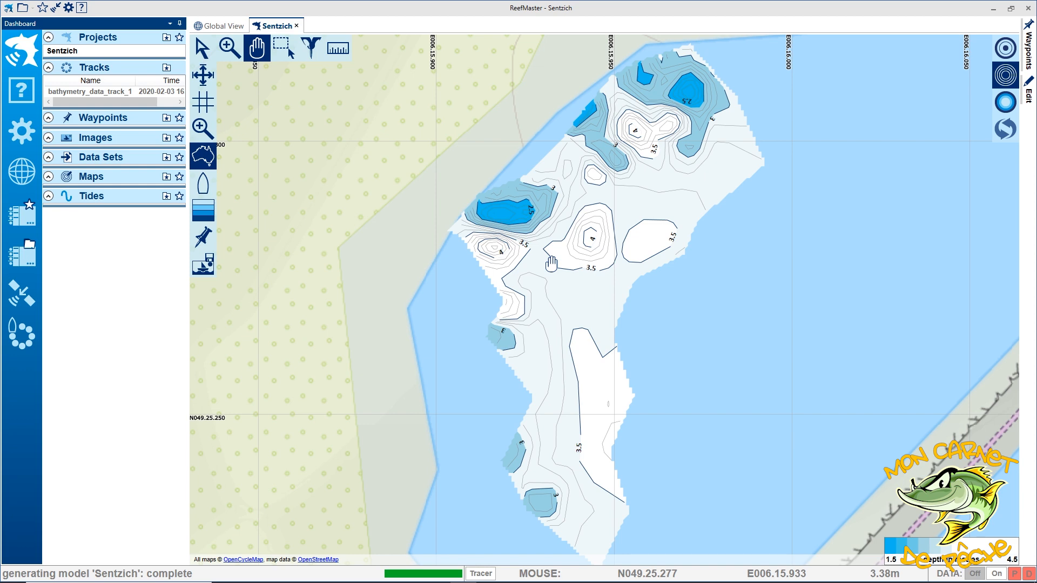
- Examine the map's coverage across the whole pond and the contour details in its northern part
scroll(551, 264, "down", 3)
left_click_drag(703, 261, 634, 203)
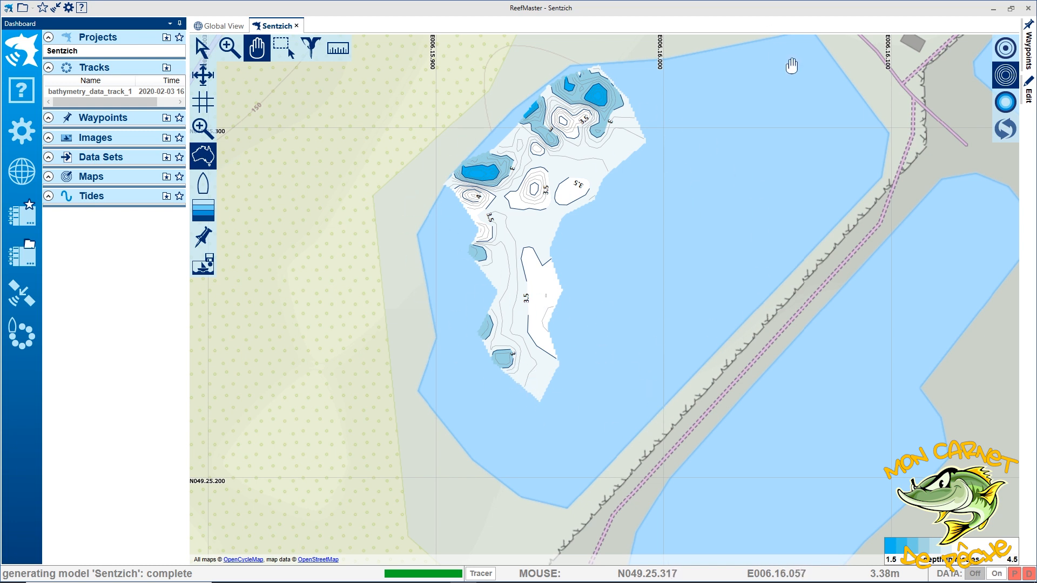
left_click_drag(791, 66, 765, 136)
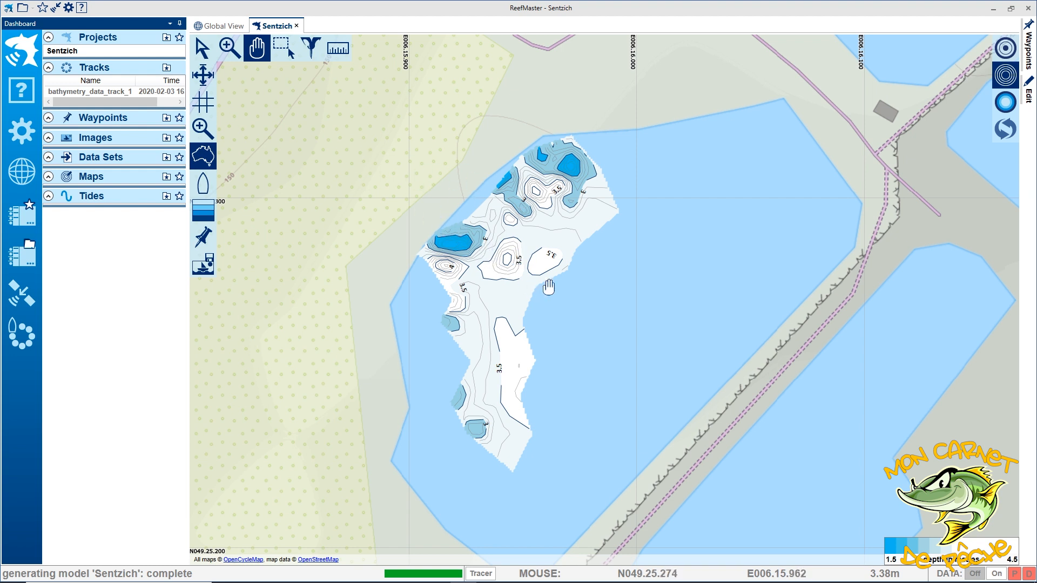
left_click_drag(560, 290, 552, 266)
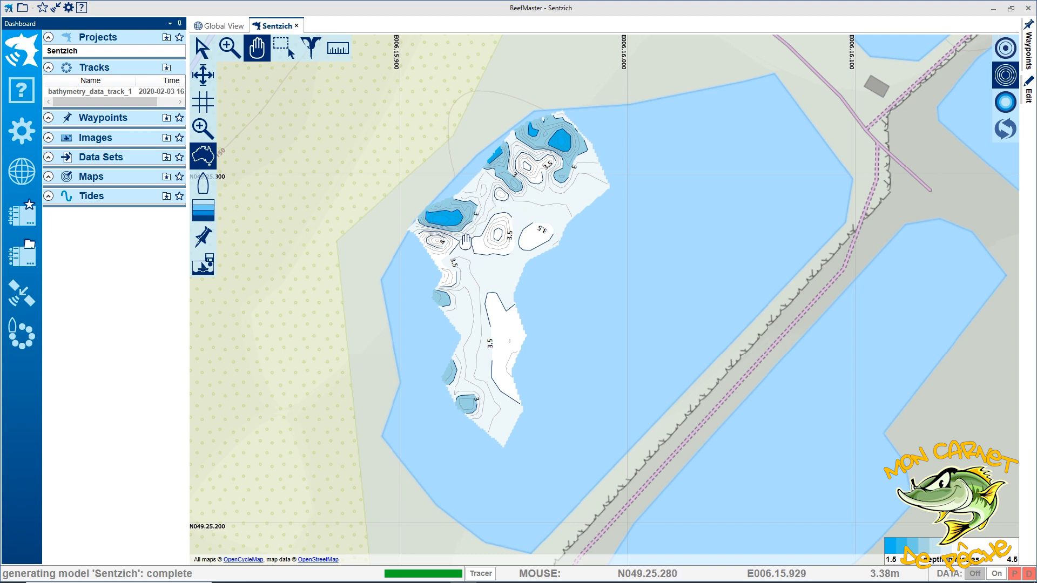
scroll(510, 189, "up", 2)
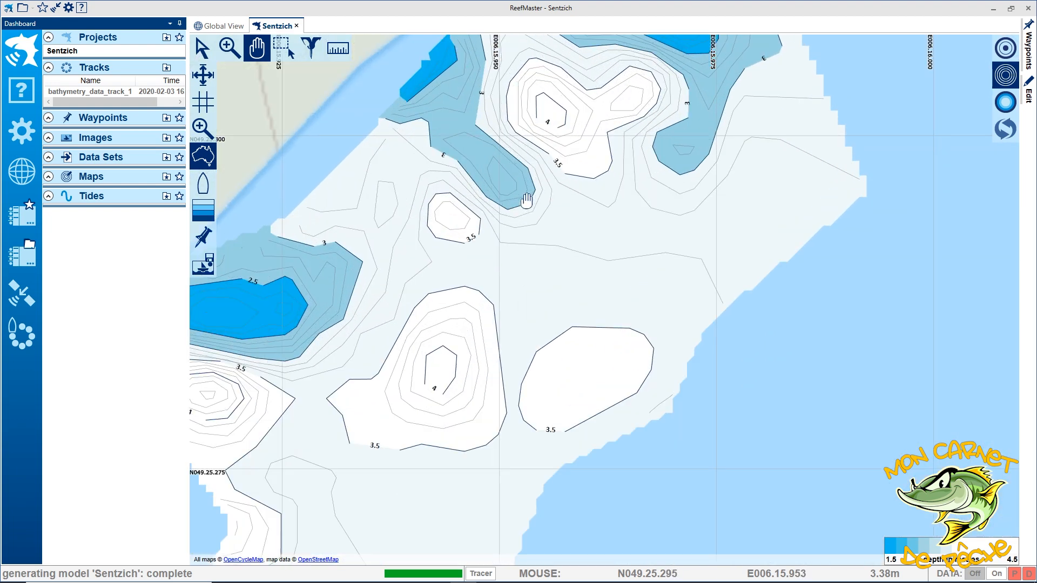
left_click_drag(555, 190, 689, 308)
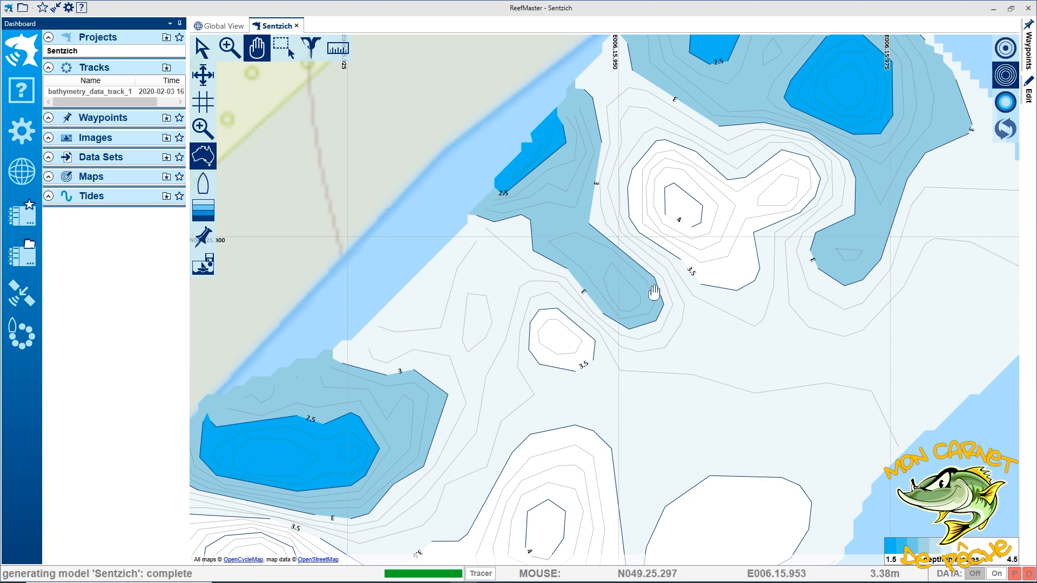
scroll(654, 294, "down", 2)
left_click_drag(628, 319, 621, 285)
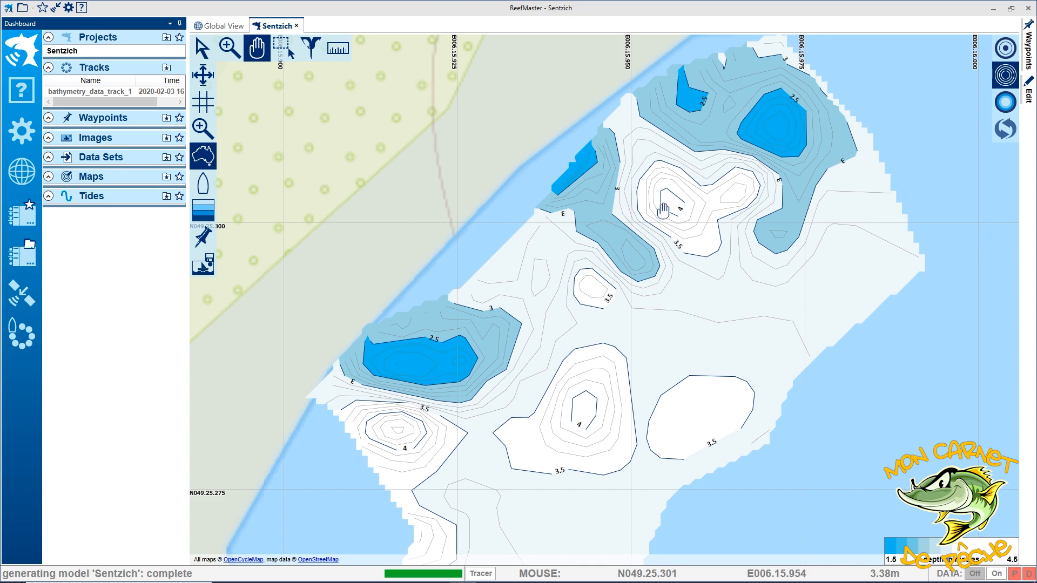
- Display the Sentzich map in the shaded 3D view
left_click(1005, 109)
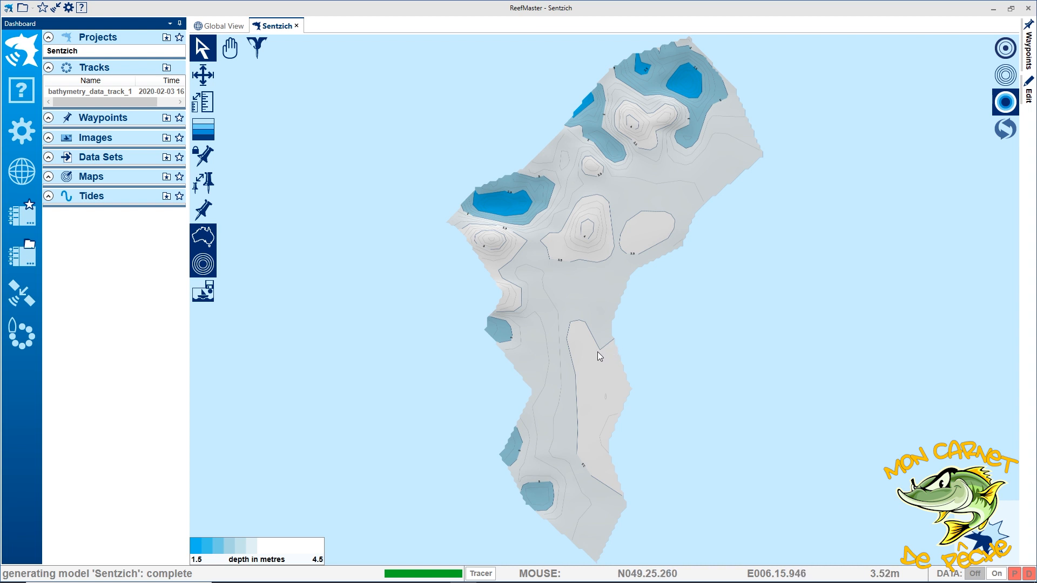
- Compare vertical scales of 6.3 and 0.1 on the 3D map, then leave the relief strongly exaggerated
left_click(205, 104)
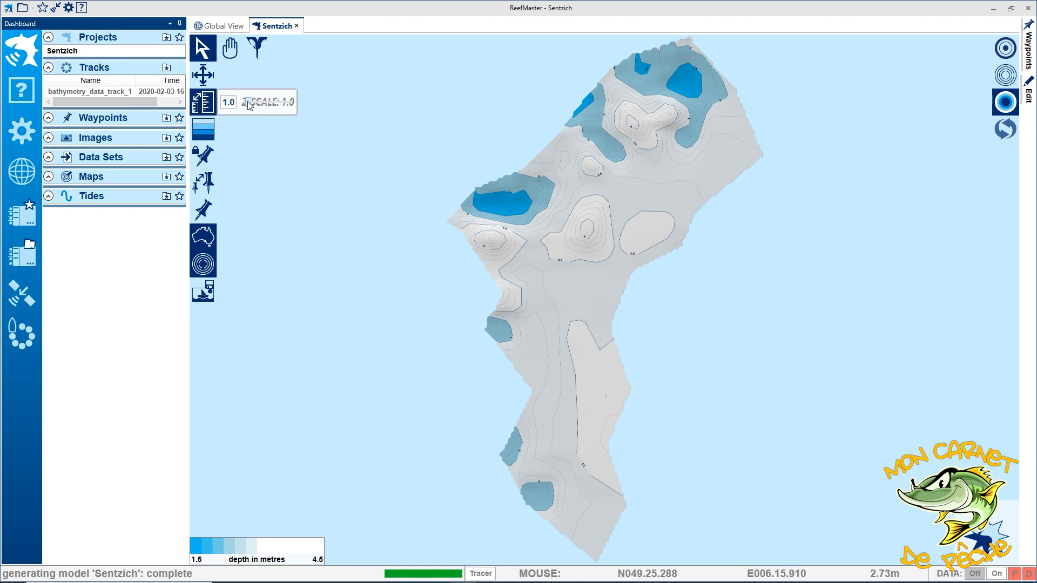
left_click_drag(250, 105, 272, 107)
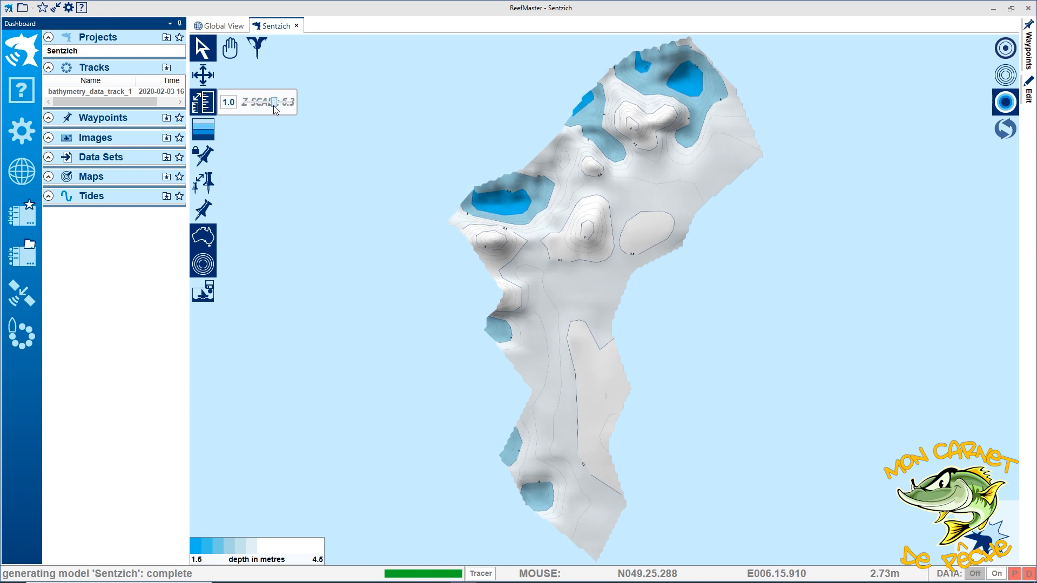
left_click_drag(273, 106, 242, 106)
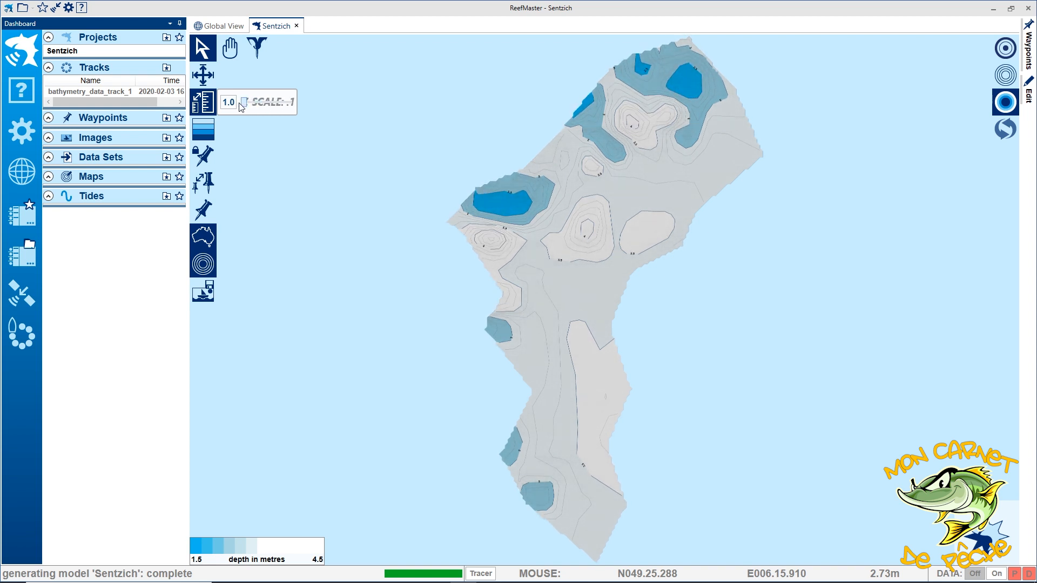
mouse_move(243, 107)
left_mouse_down()
mouse_move(282, 114)
mouse_move(268, 109)
left_mouse_up()
left_click(204, 43)
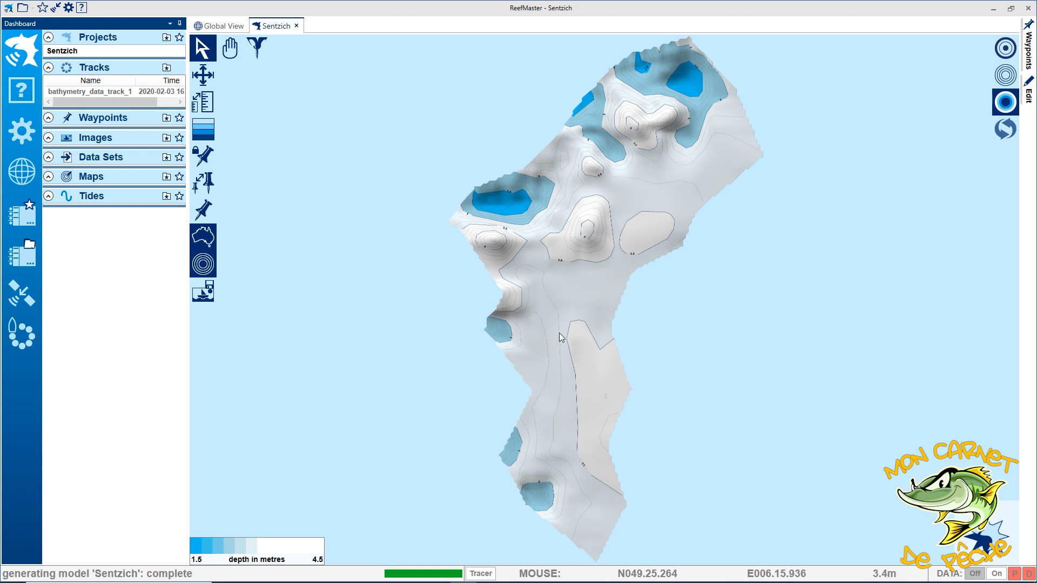
- Inspect the tilted relief of the pond's northern part up close and set the vertical scale to 5.7
mouse_move(557, 369)
left_mouse_down()
mouse_move(539, 338)
mouse_move(542, 282)
left_mouse_up()
left_click_drag(548, 351, 575, 290)
left_click(230, 49)
scroll(623, 220, "up", 10)
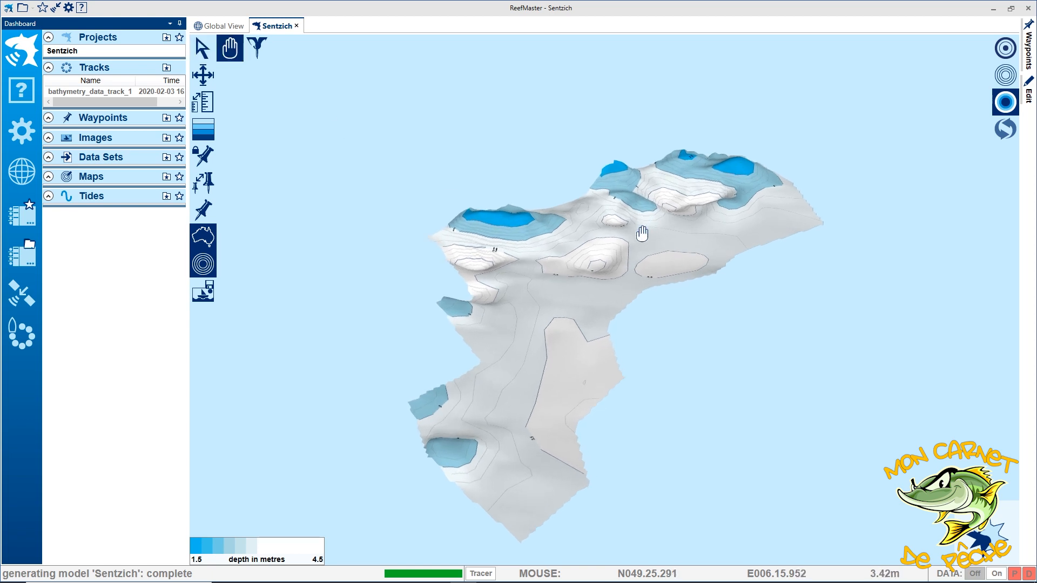
scroll(589, 277, "up", 2)
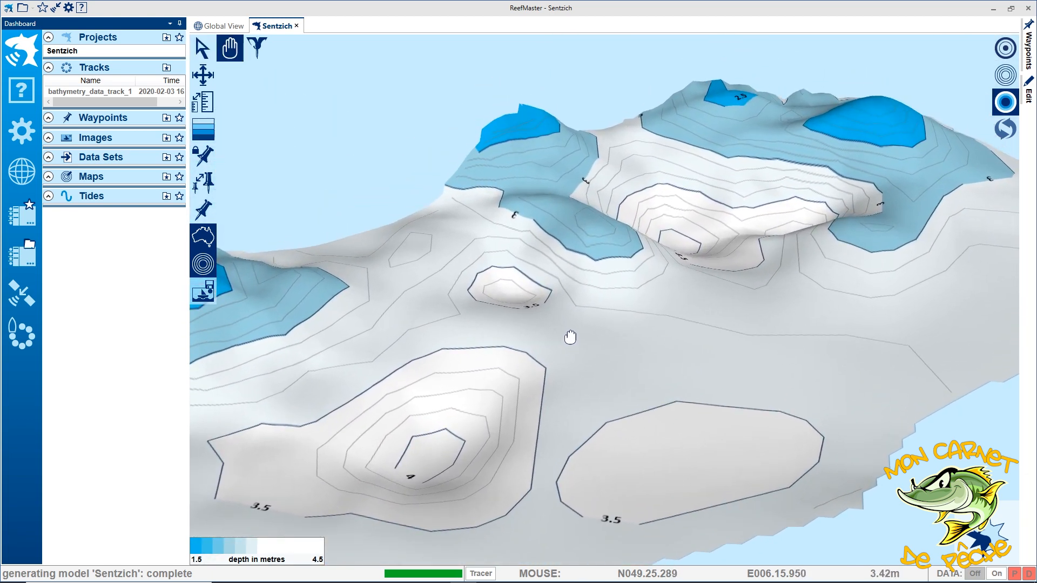
left_click(203, 102)
mouse_move(278, 103)
left_mouse_down()
mouse_move(294, 106)
mouse_move(271, 109)
left_mouse_up()
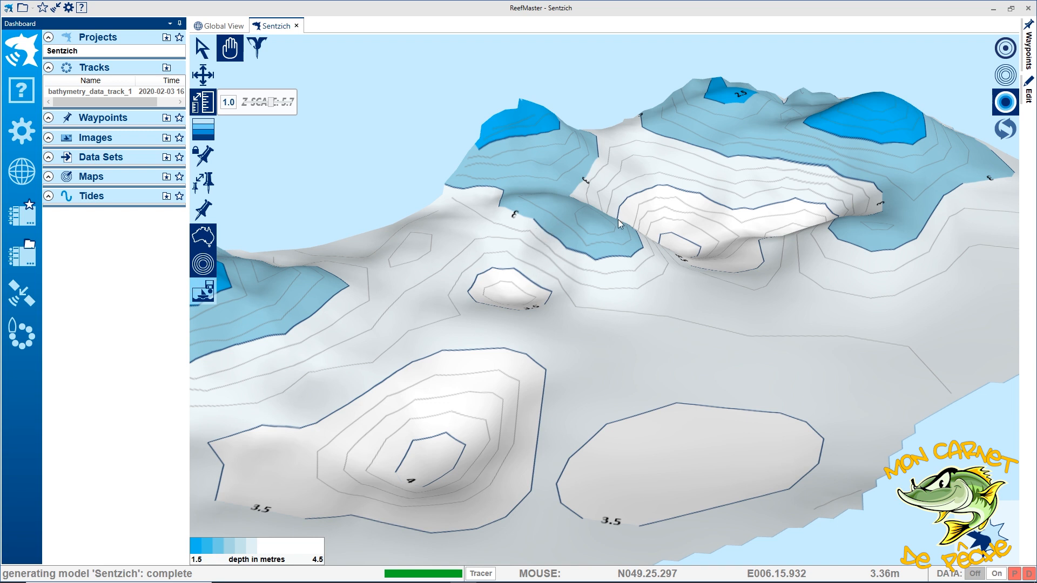
- Examine the northern humps and hollows from the opposite side and set the vertical scale to 4.3
left_click(199, 47)
left_click_drag(513, 444, 439, 428)
left_click(210, 49)
left_click_drag(680, 228, 296, 202)
left_click_drag(674, 396, 462, 359)
left_click_drag(845, 432, 345, 310)
left_click_drag(759, 404, 905, 290)
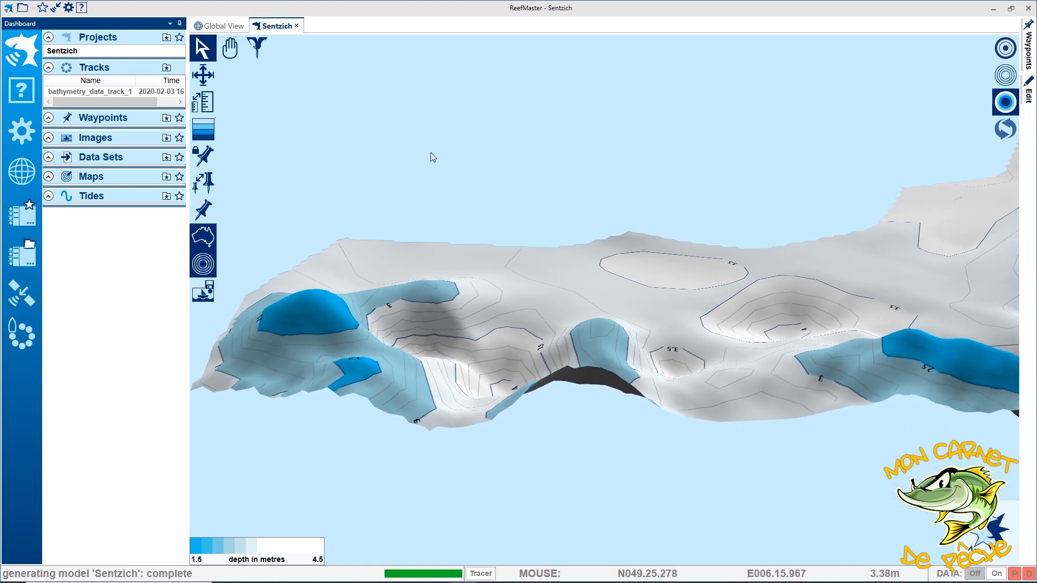
left_click(203, 102)
left_click_drag(269, 105, 263, 106)
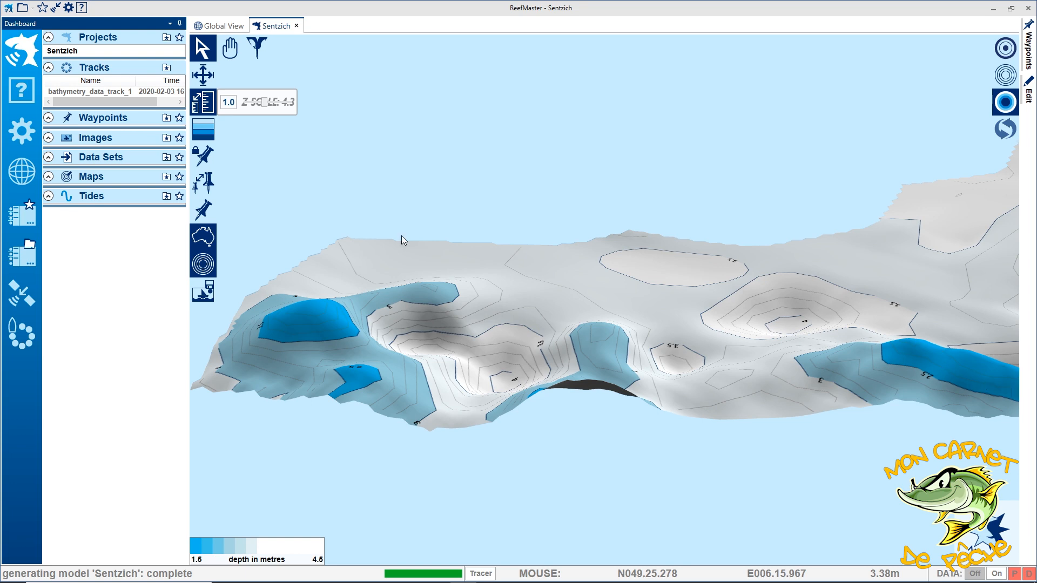
- View the relief along the western edge, then display the 2D contour map with the whole pond around the surveyed area
left_click_drag(815, 362, 624, 444)
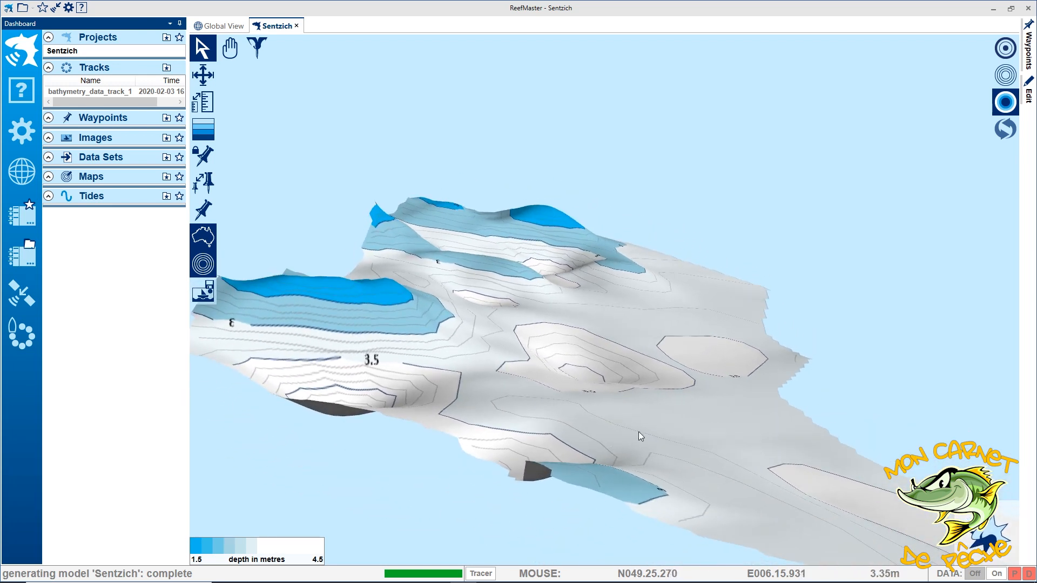
left_click(1005, 78)
scroll(654, 264, "down", 2)
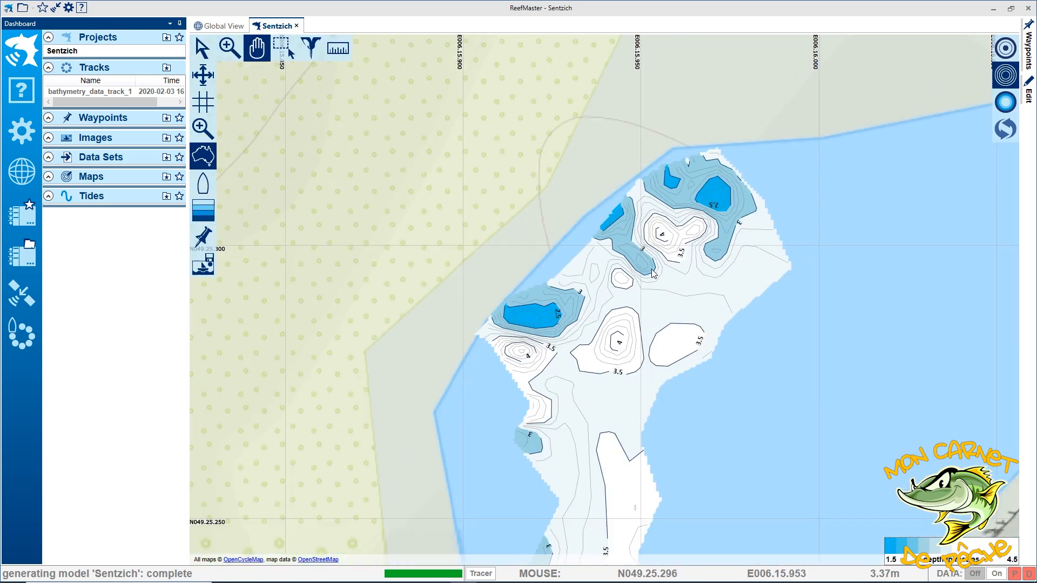
scroll(653, 265, "down", 1)
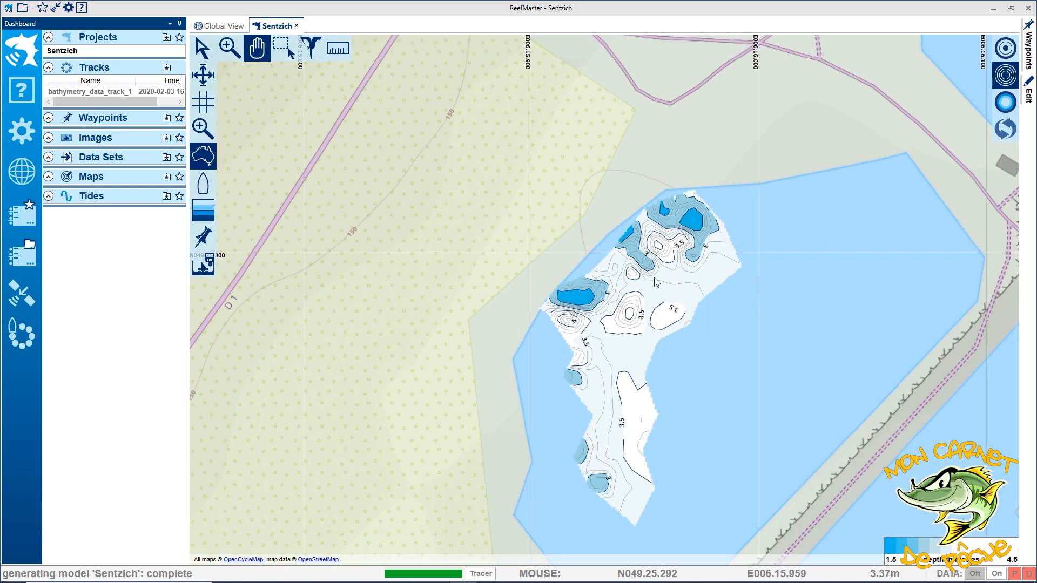
left_click_drag(865, 418, 782, 331)
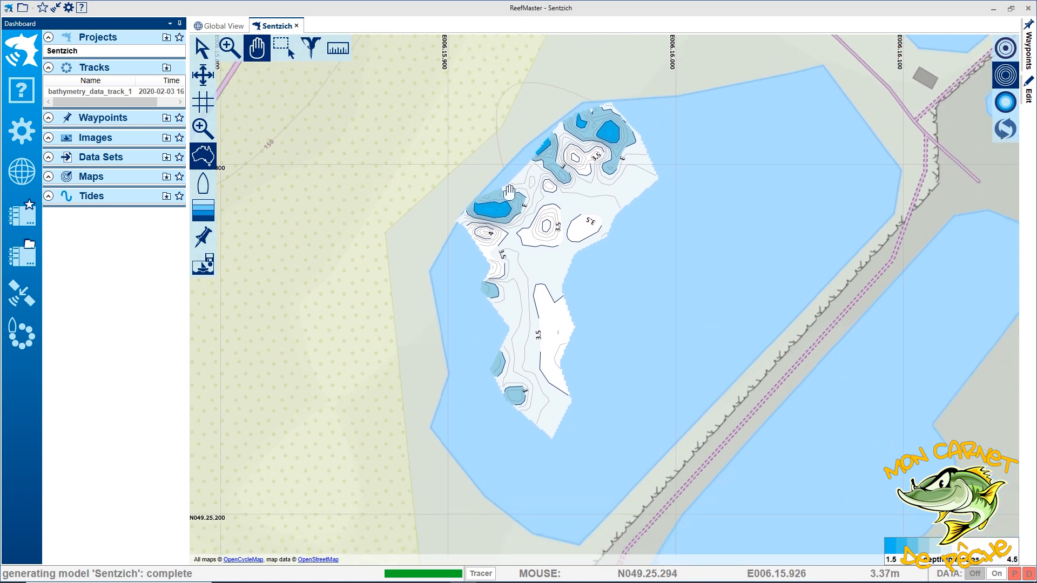
- Examine the entire surveyed relief in 3D from several sides and return to the 2D contour map
left_click(1005, 102)
left_click_drag(727, 440, 602, 406)
left_click_drag(447, 307, 900, 408)
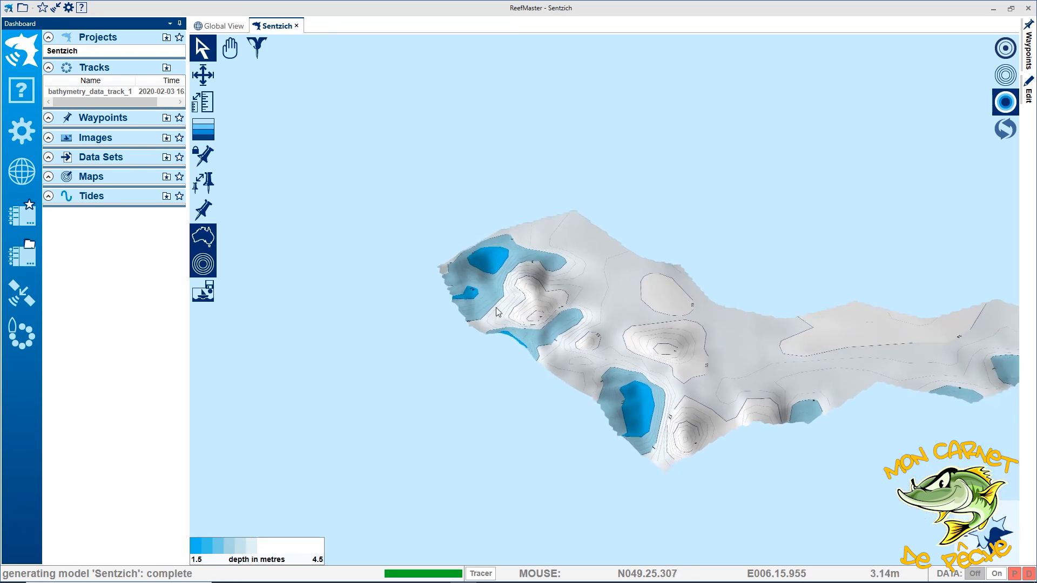
left_click(230, 48)
left_click_drag(375, 159, 299, 148)
left_click(202, 47)
left_click_drag(395, 318, 587, 288)
left_click_drag(813, 332, 445, 369)
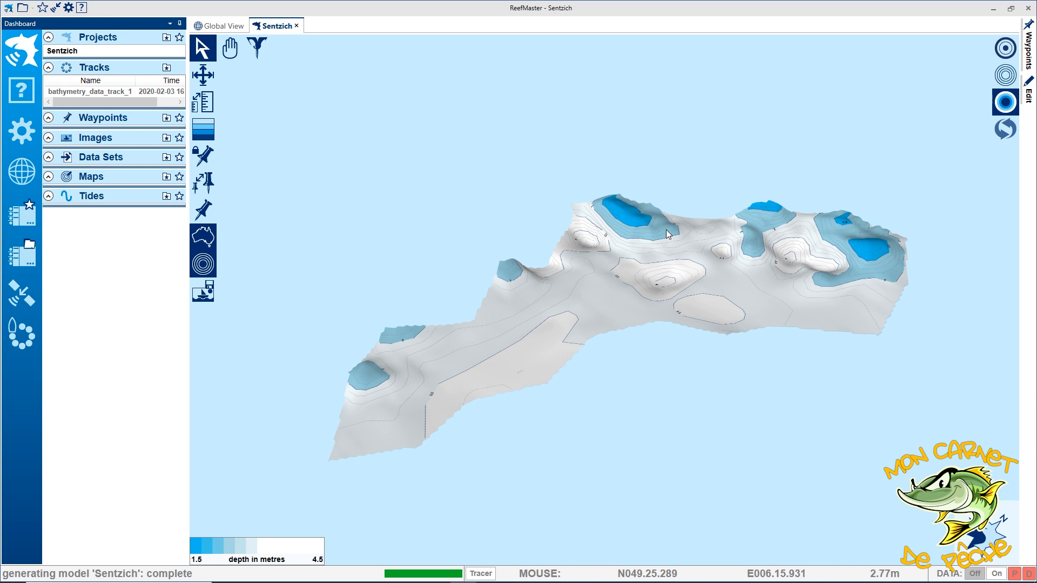
left_click(1016, 81)
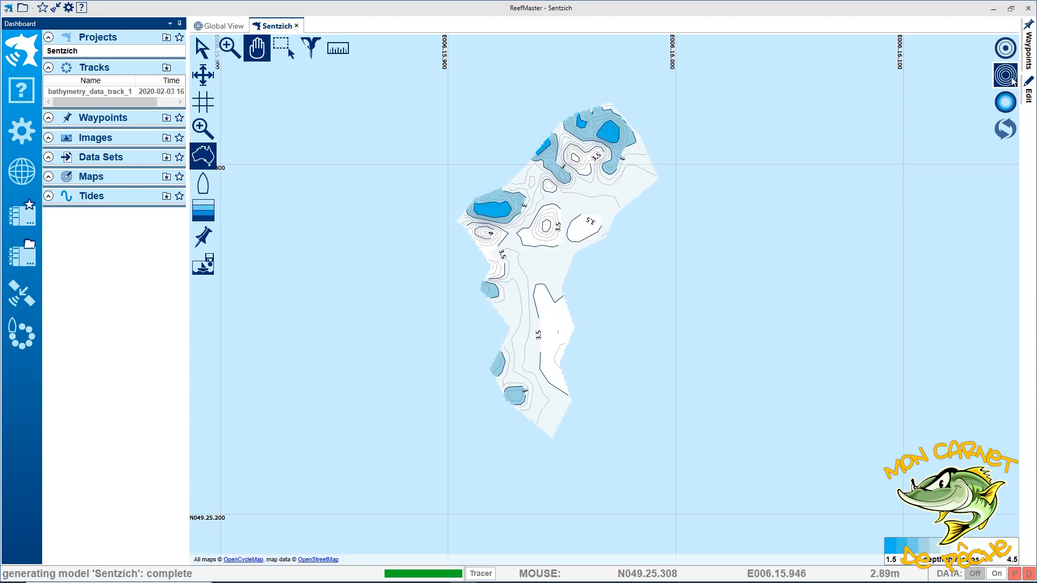